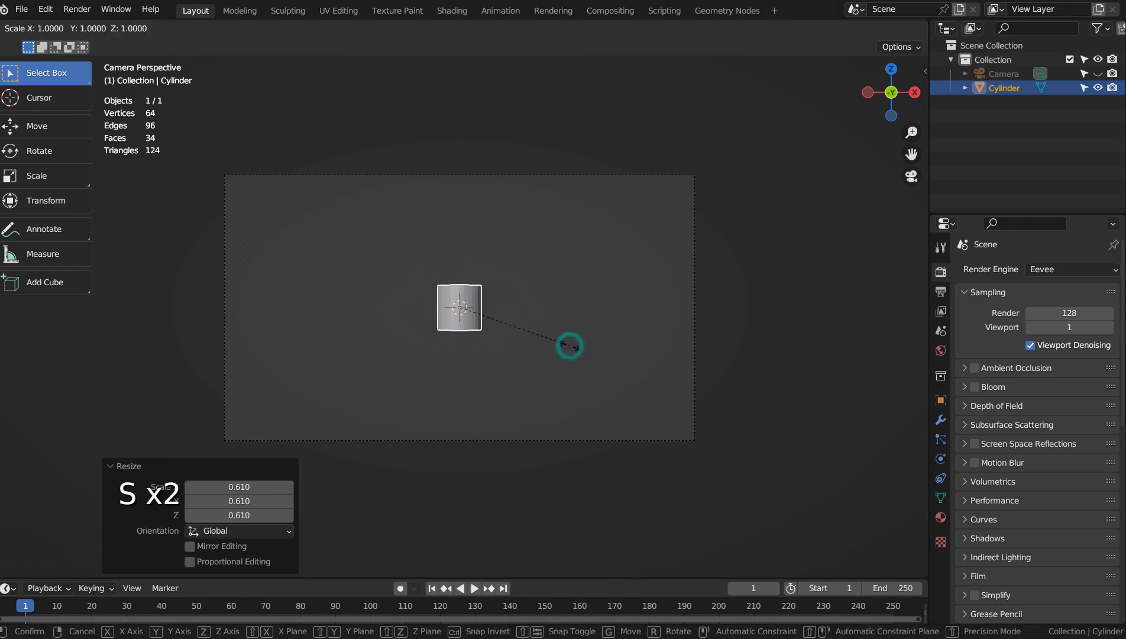
- Stretch the cylinder along Z to about three times its height and shade it smooth
key("z")
right_click(805, 363)
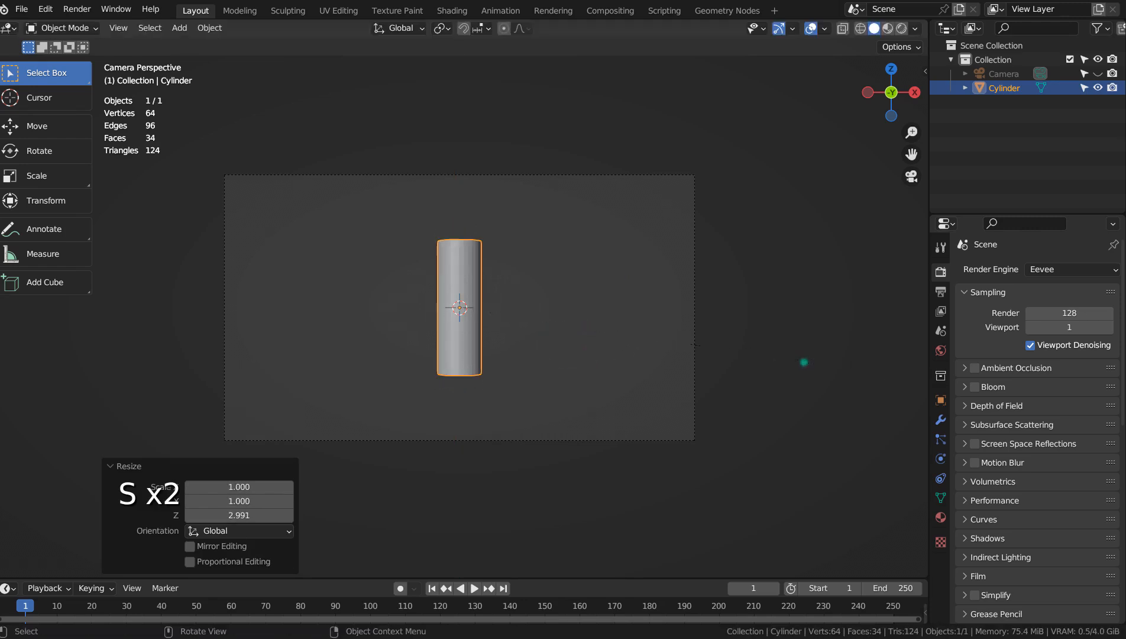
right_click(451, 278)
left_click(451, 278)
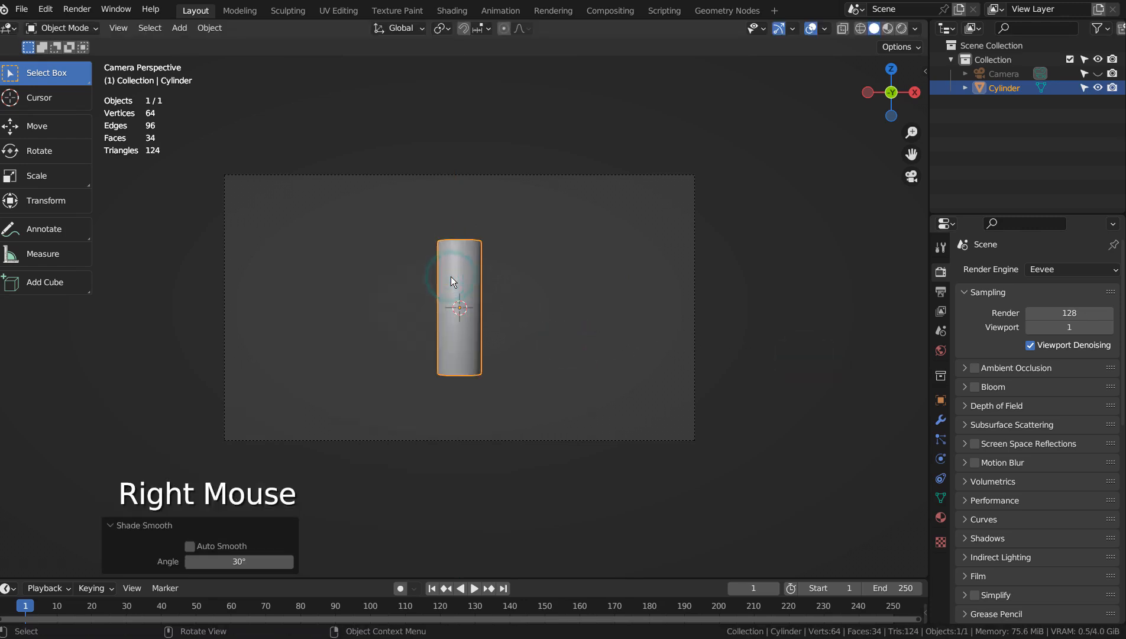
- In top view, move the cylinder about 4 m in the negative X direction and about 1 m in positive Y
key("KP_7")
key("g")
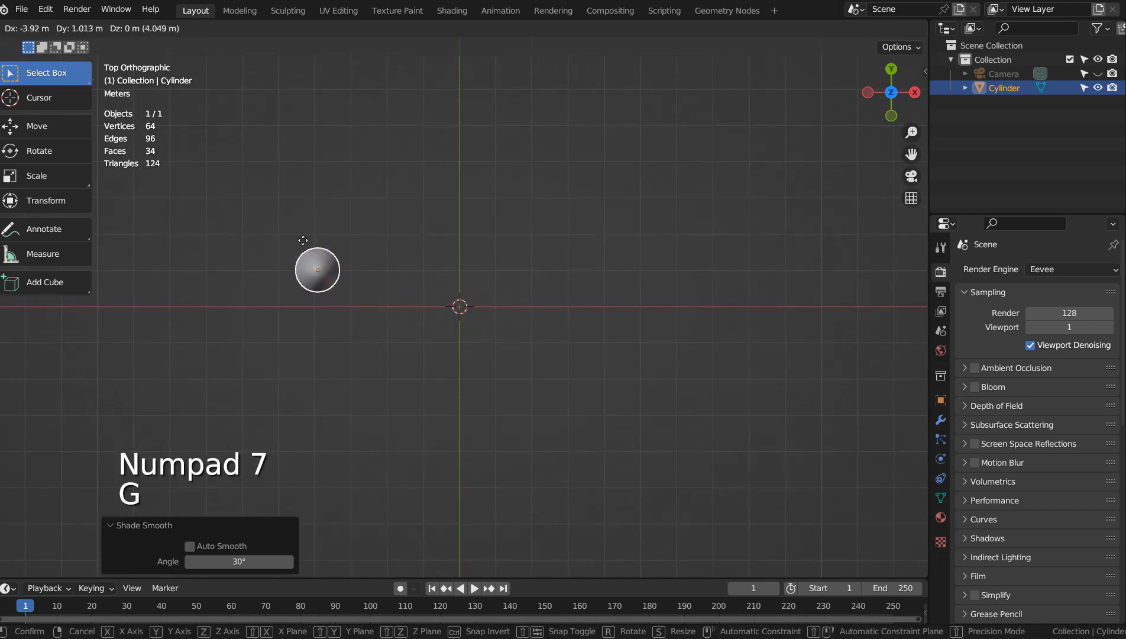
left_click(295, 237)
- Duplicate the cylinder five times, placing the copies in a staggered zigzag row of six along X
key("shift+d")
left_click(339, 254)
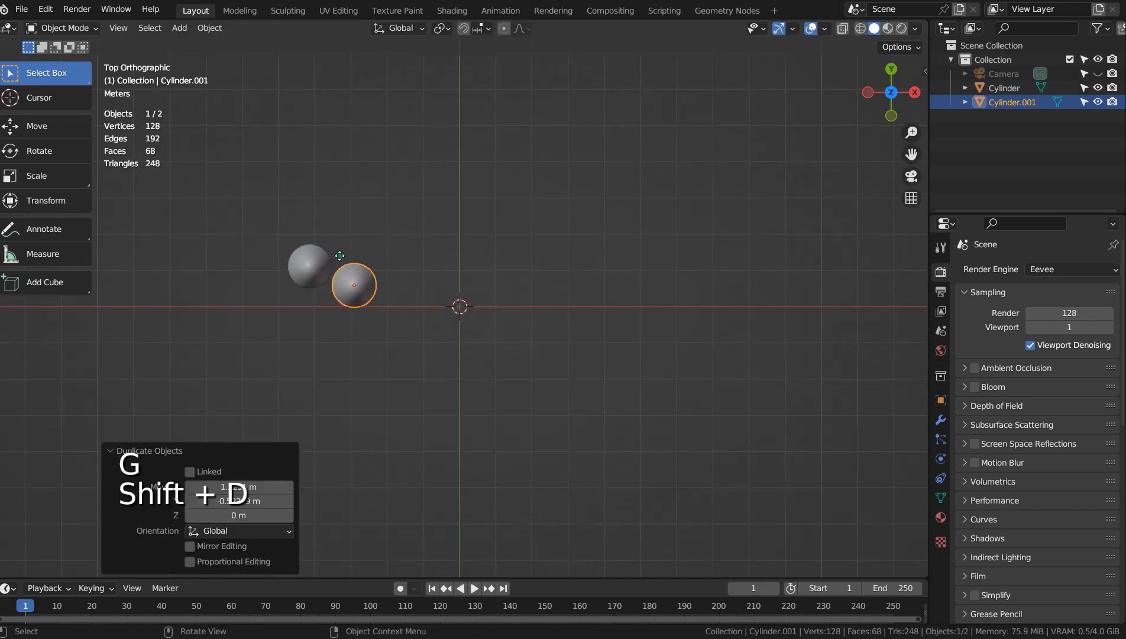
key("shift+d")
left_click(381, 234)
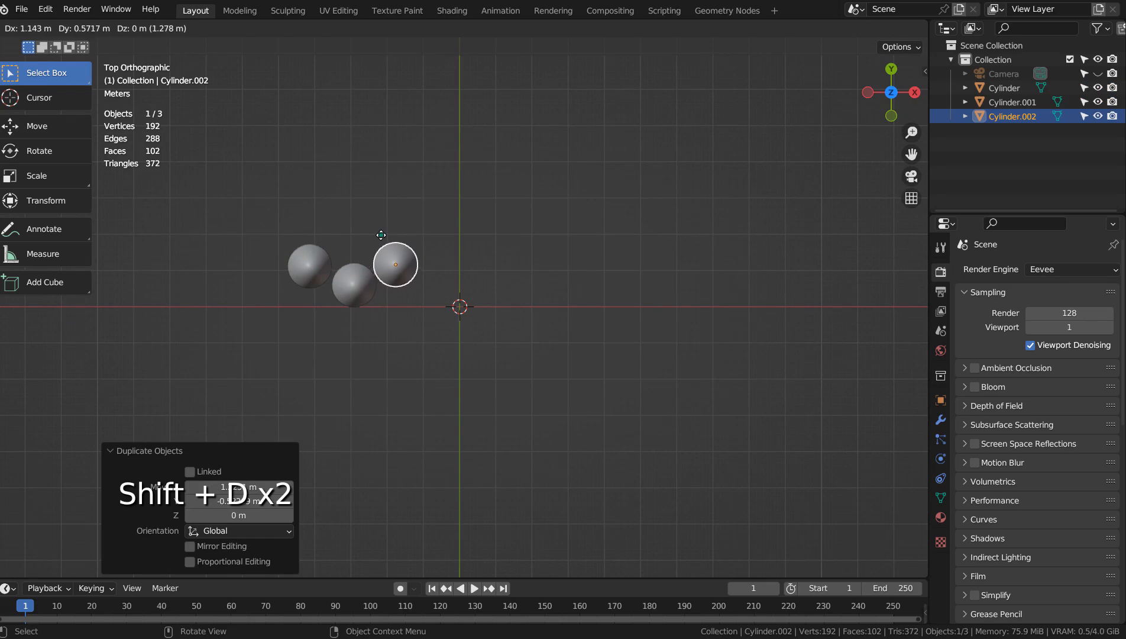
key("shift+d")
left_click(431, 260)
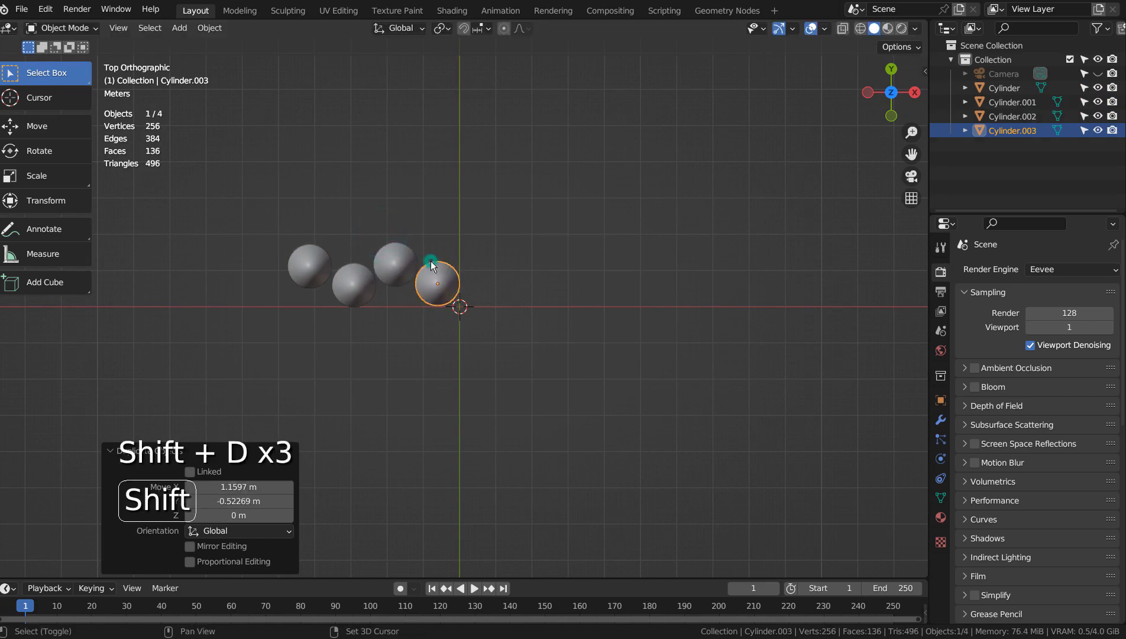
key("shift+d")
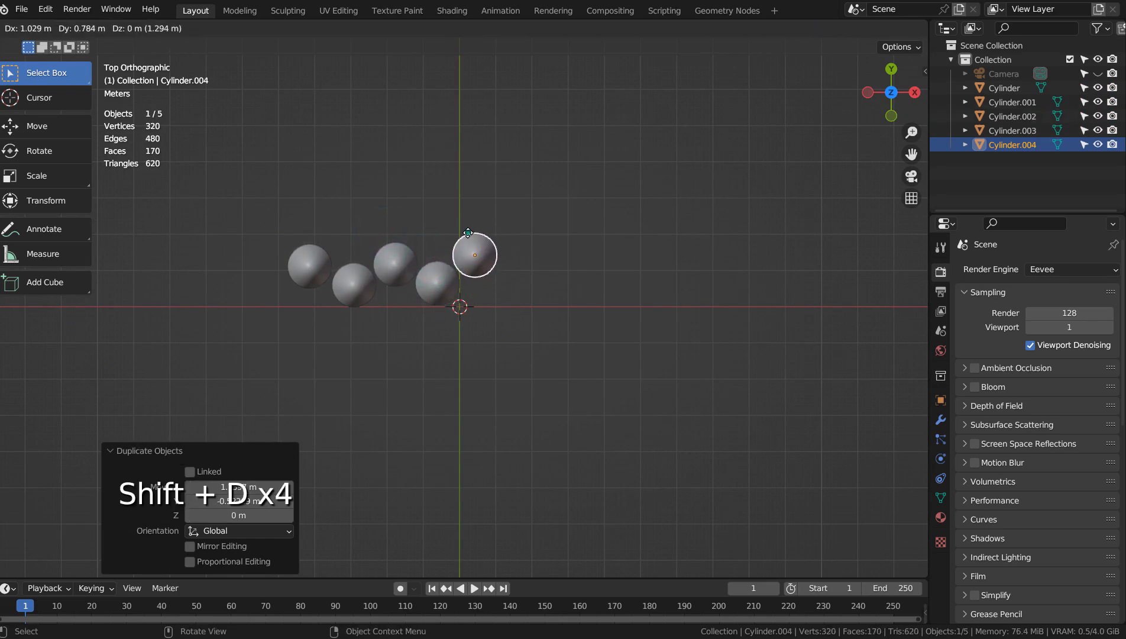
left_click(467, 232)
key("shift+d")
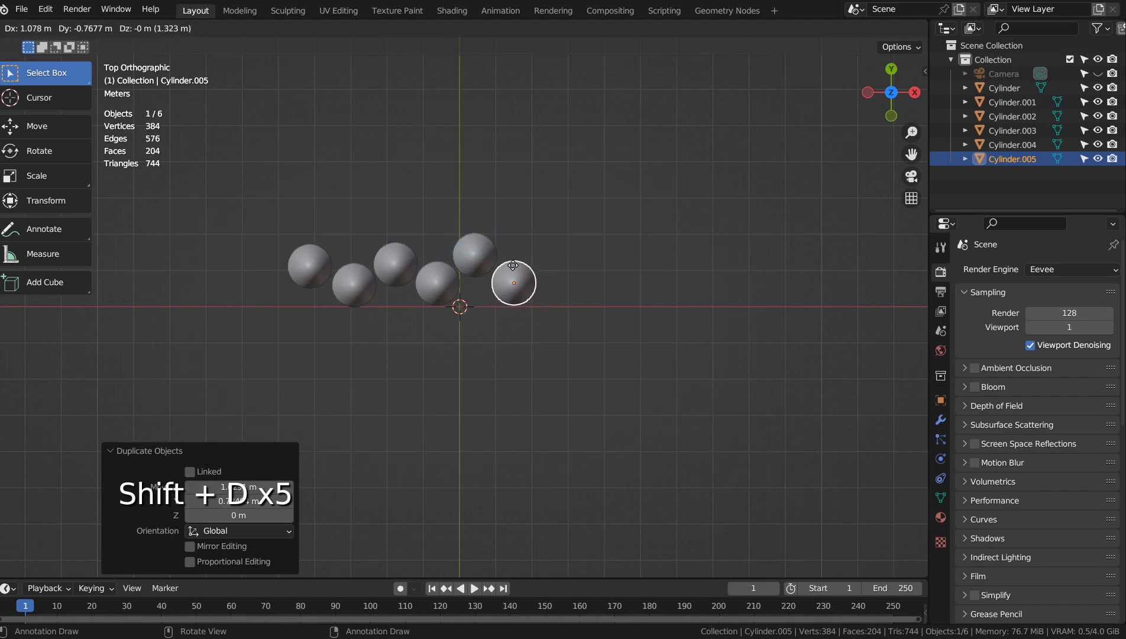
left_click(514, 265)
- In camera view, move all six cylinders about 1.5 m along positive X towards the middle of the frame
key("KP_0")
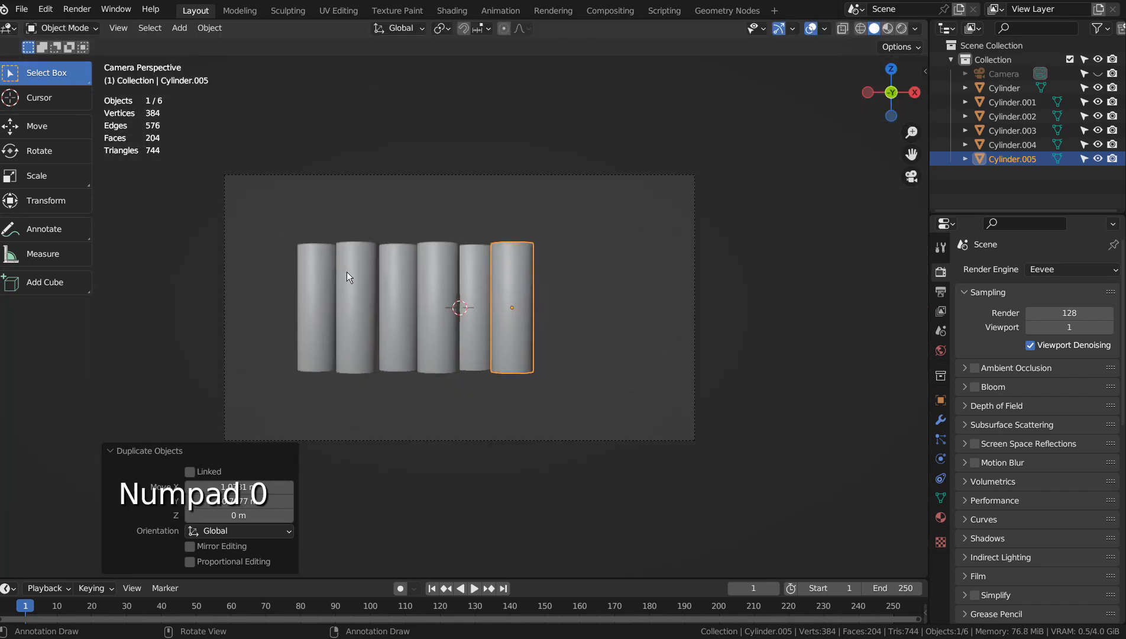
left_click_drag(253, 224, 558, 327)
key("g")
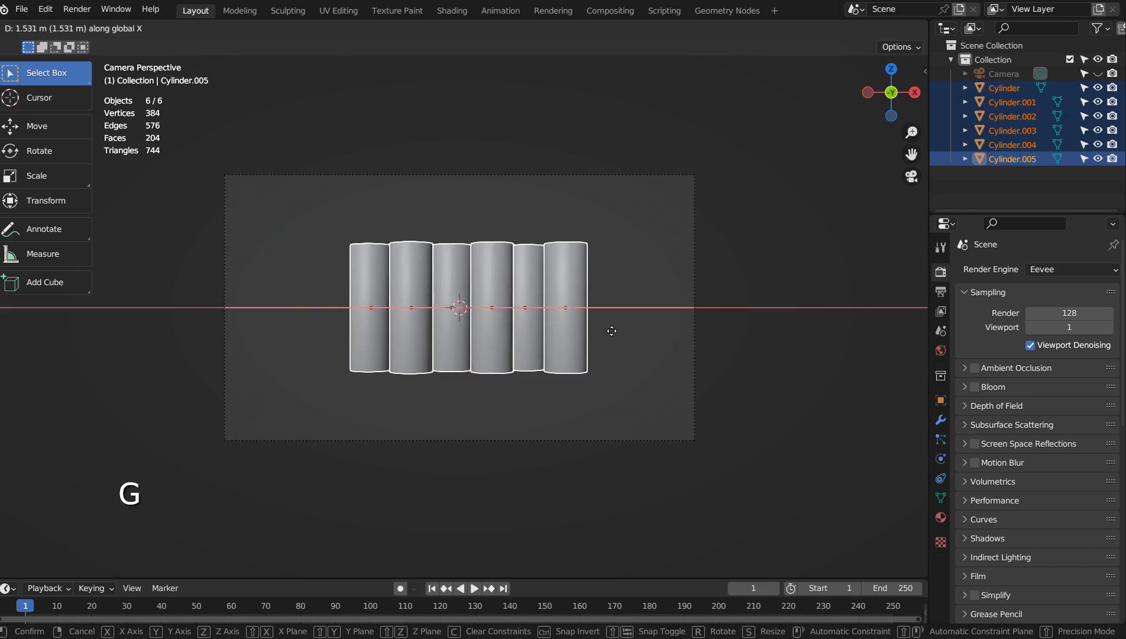
left_click(609, 330)
left_click(674, 302)
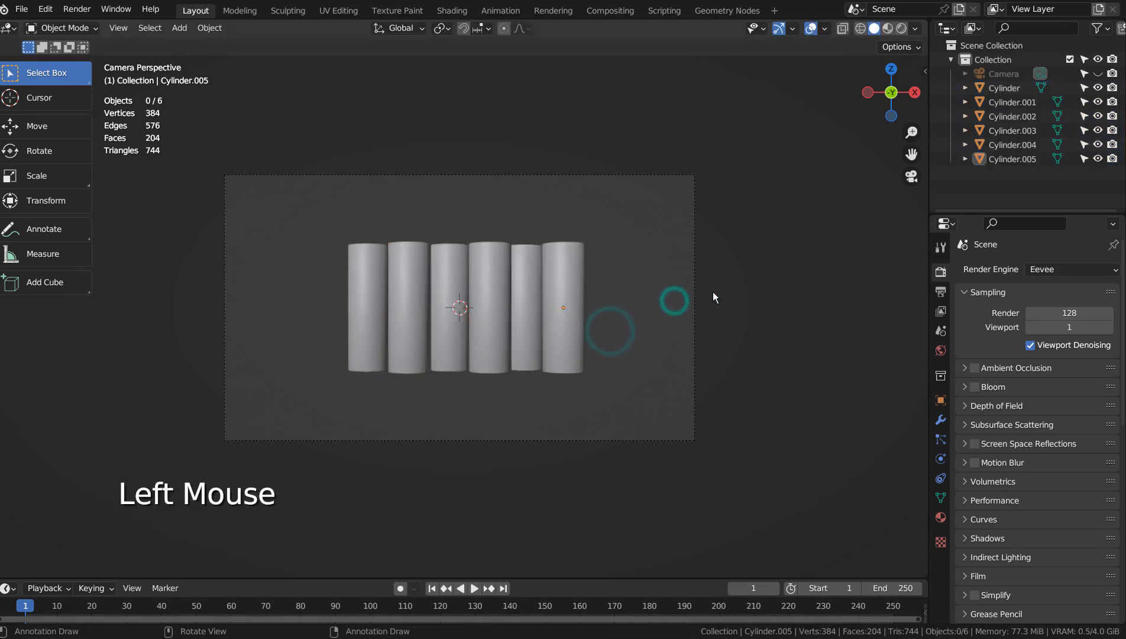
- Set the render engine to Workbench and render a test image of the cylinders
left_click(1067, 270)
left_click(1052, 290)
left_click(777, 281)
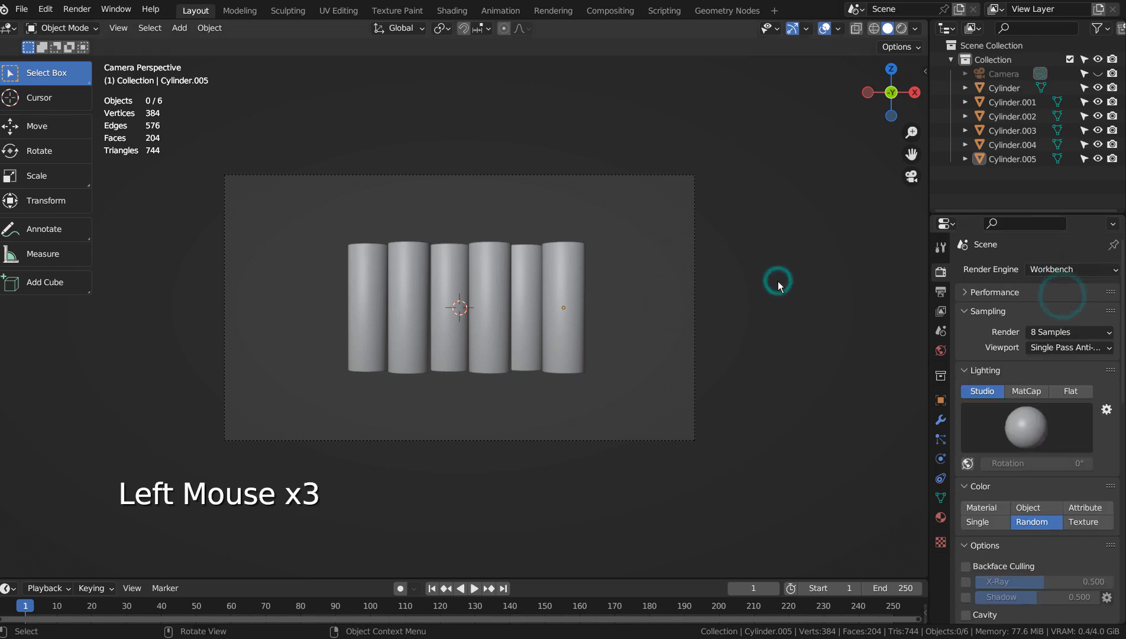
key("F12")
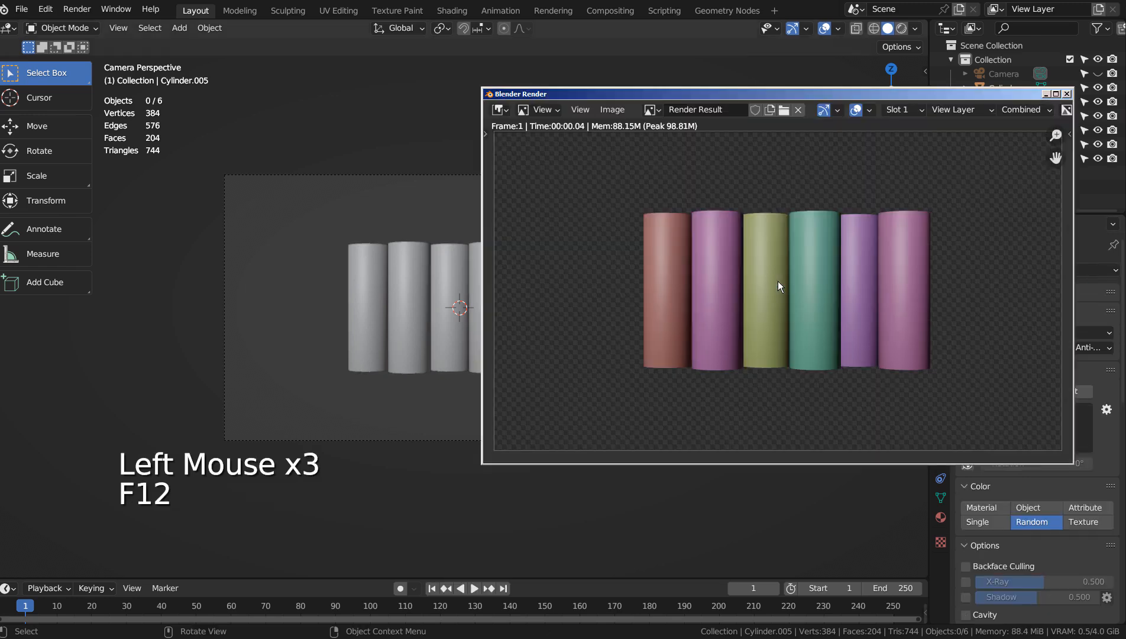
left_click(1067, 94)
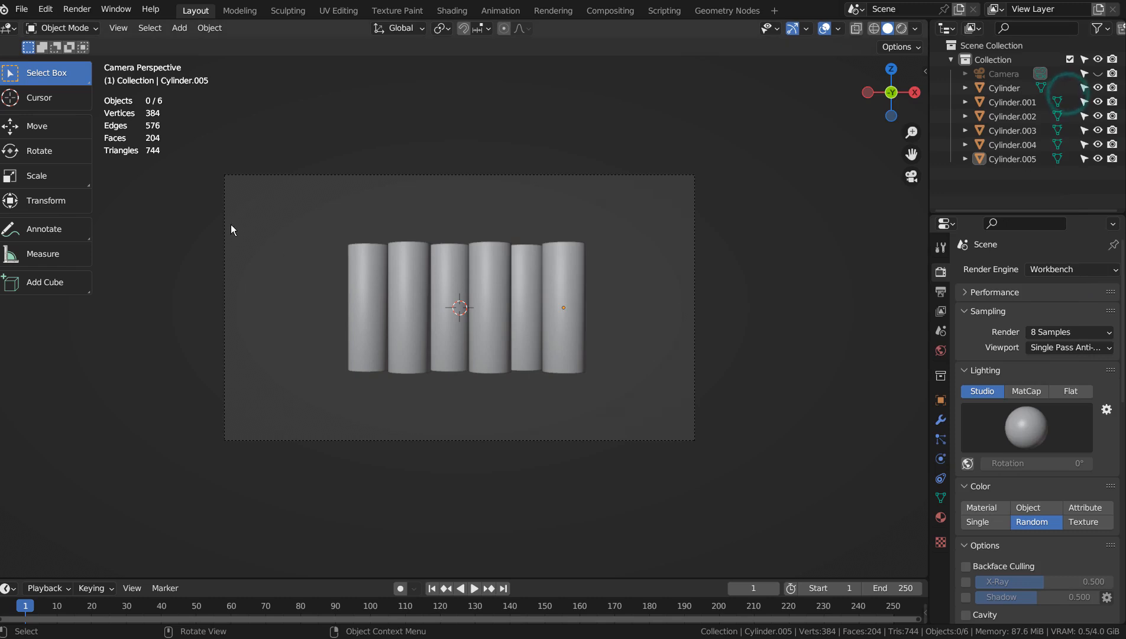
- Shift all six cylinders about 0.2 m in the negative X direction and render the image again
left_click_drag(231, 229, 726, 350)
key("g")
key("x")
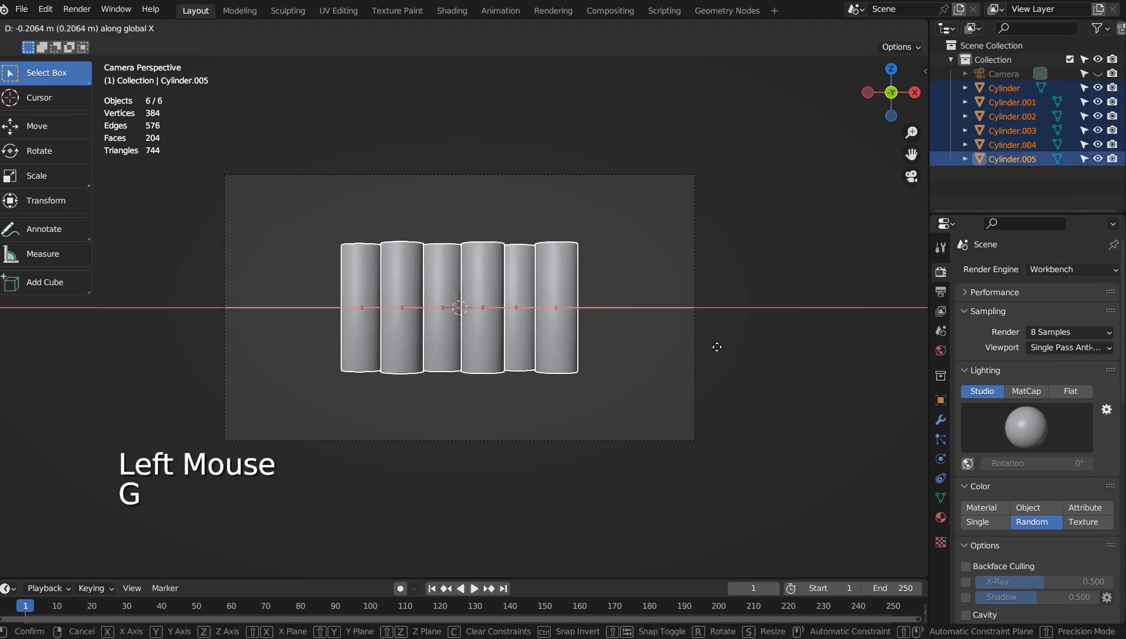
left_click(716, 347)
left_click(642, 252)
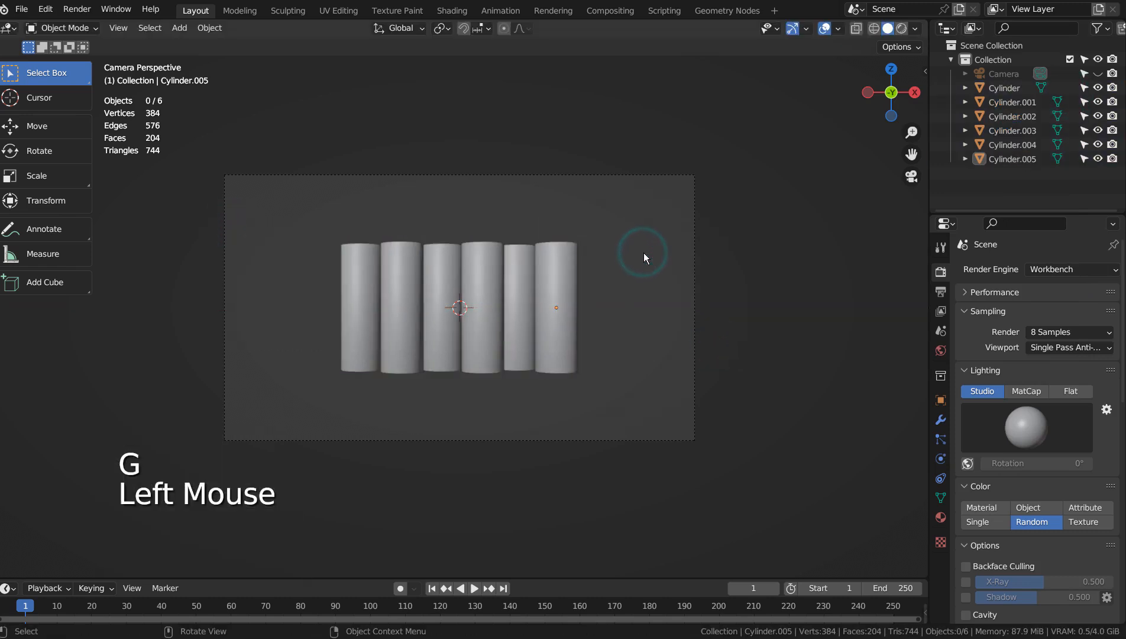
key("F12")
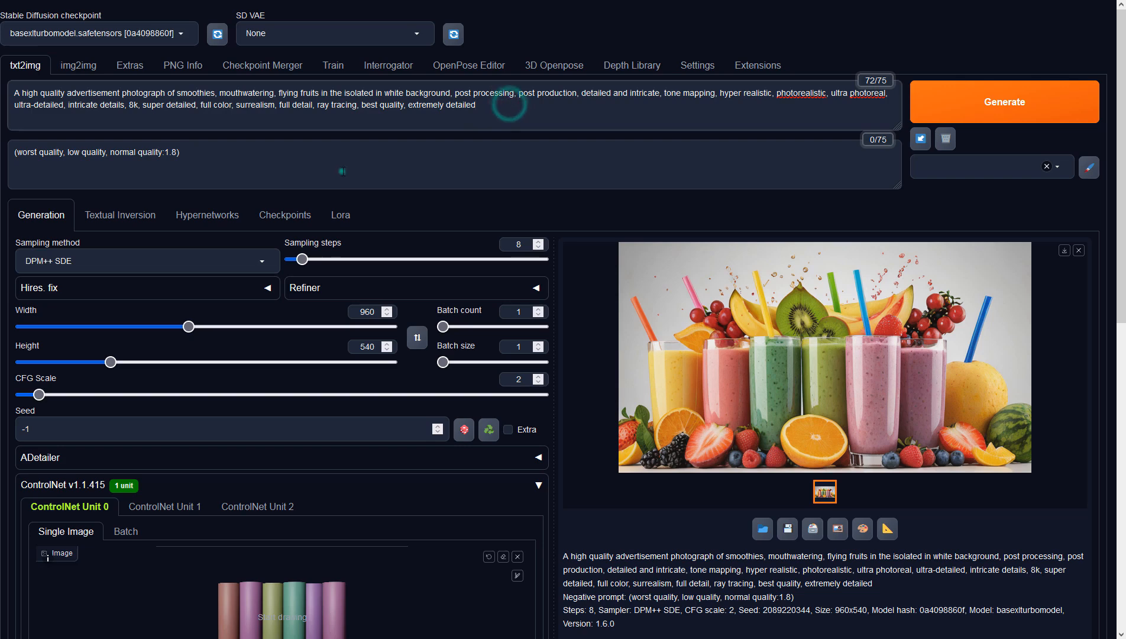
left_click(374, 347)
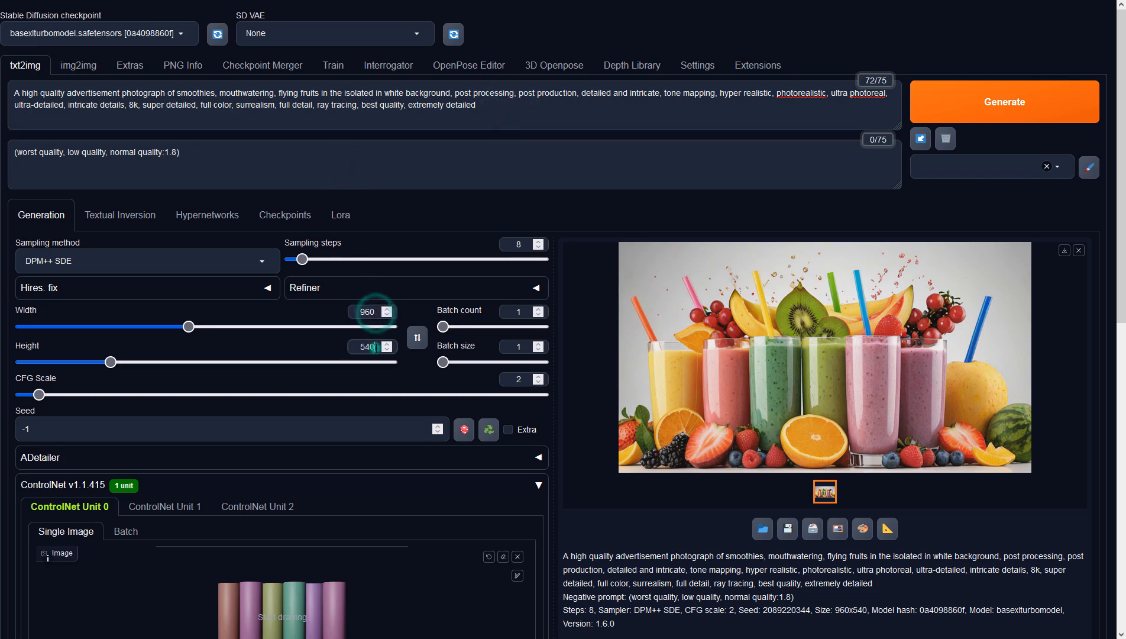
left_click(648, 559)
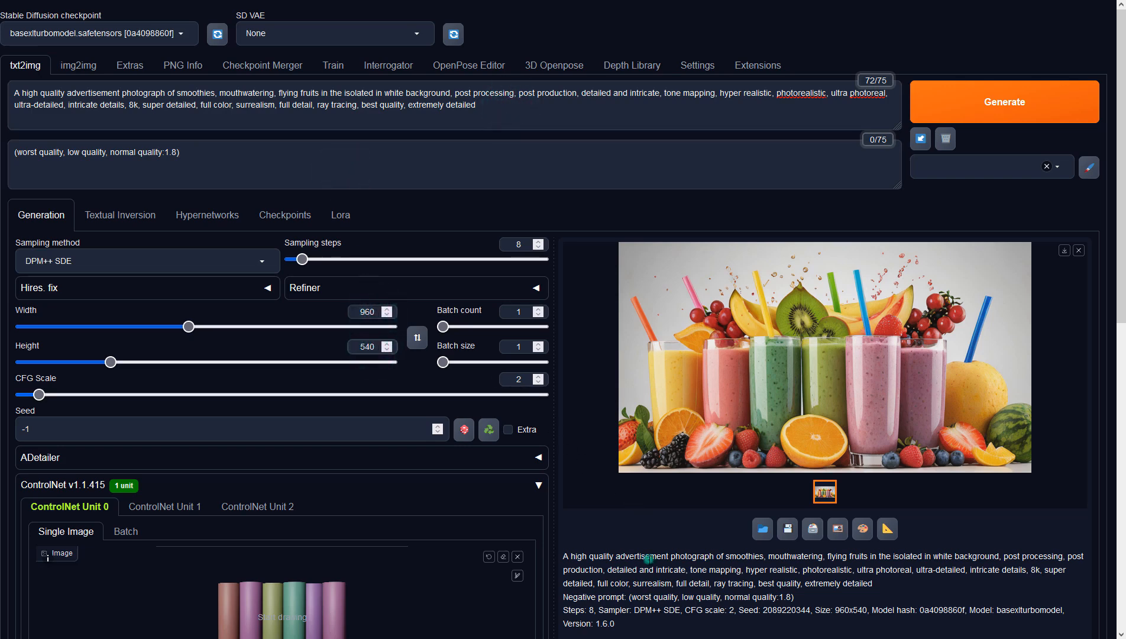
- Set ControlNet Unit 0 to Depth with preprocessor none and model sai_xl_depth_256lora
scroll(579, 503, "down", 6)
left_click(136, 420)
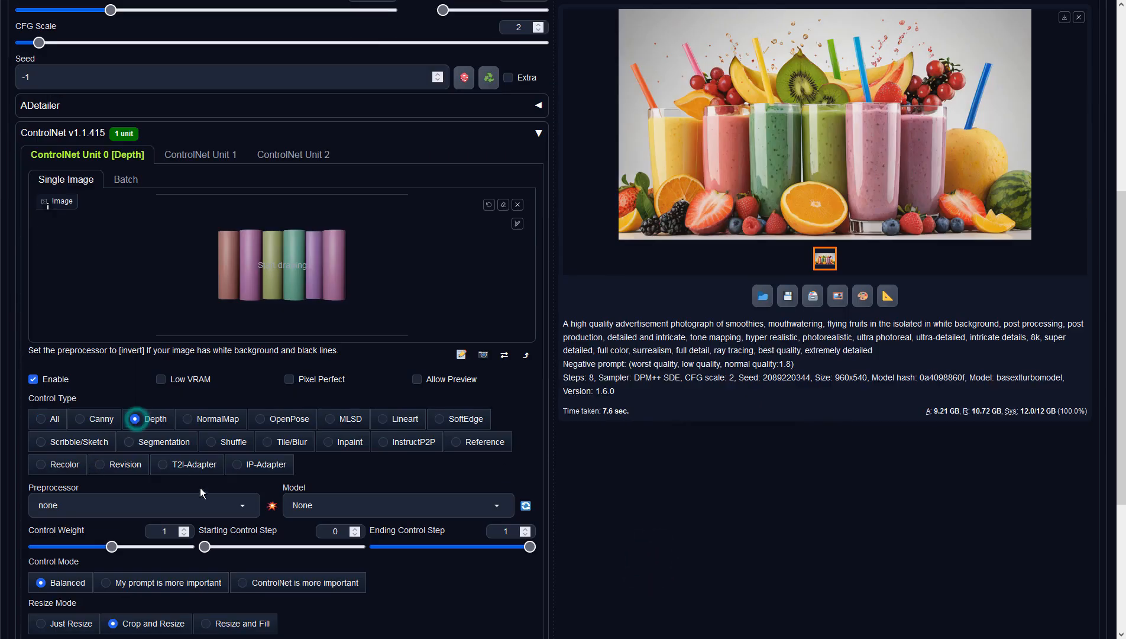
left_click(242, 509)
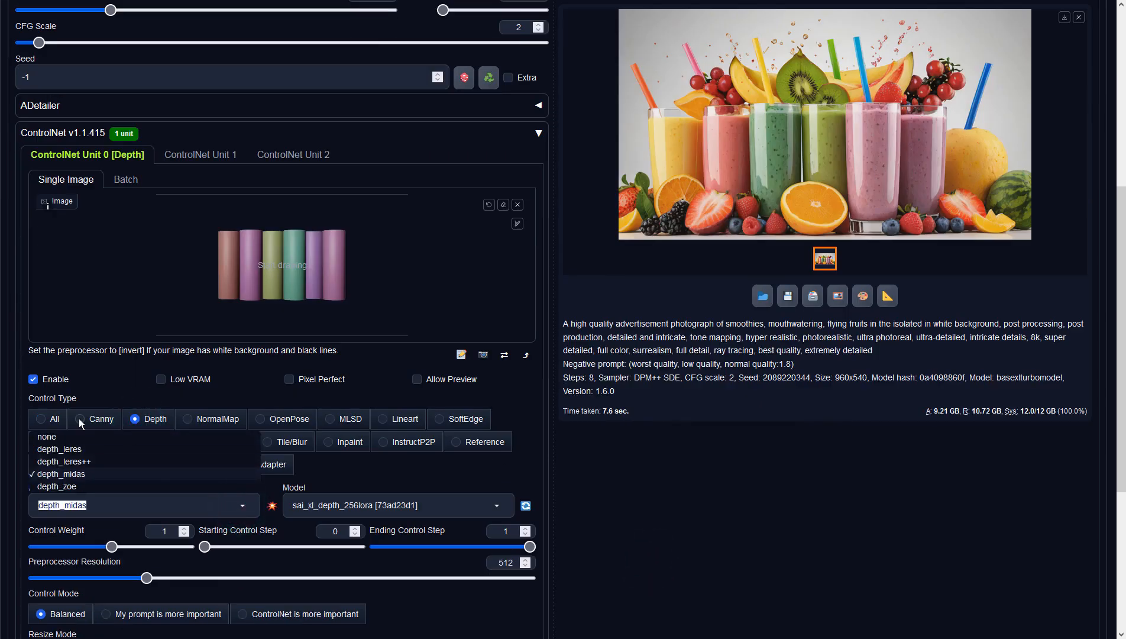
left_click(72, 437)
left_click(355, 505)
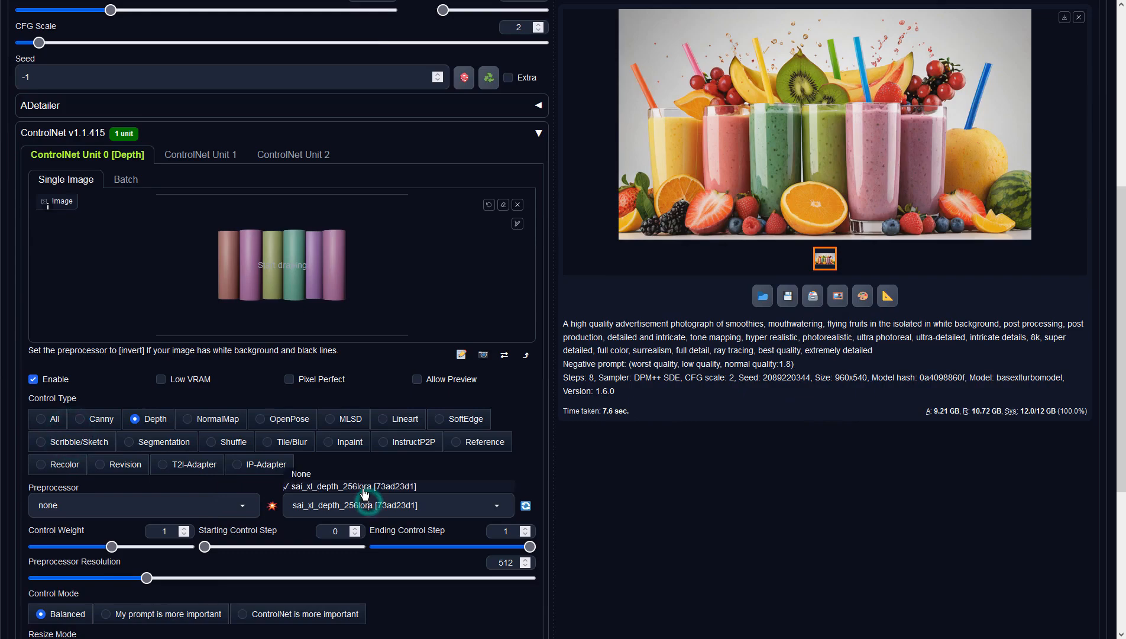
left_click(363, 489)
- Generate the smoothie advertisement image with the ControlNet guide and inspect the result at full size
scroll(703, 378, "up", 6)
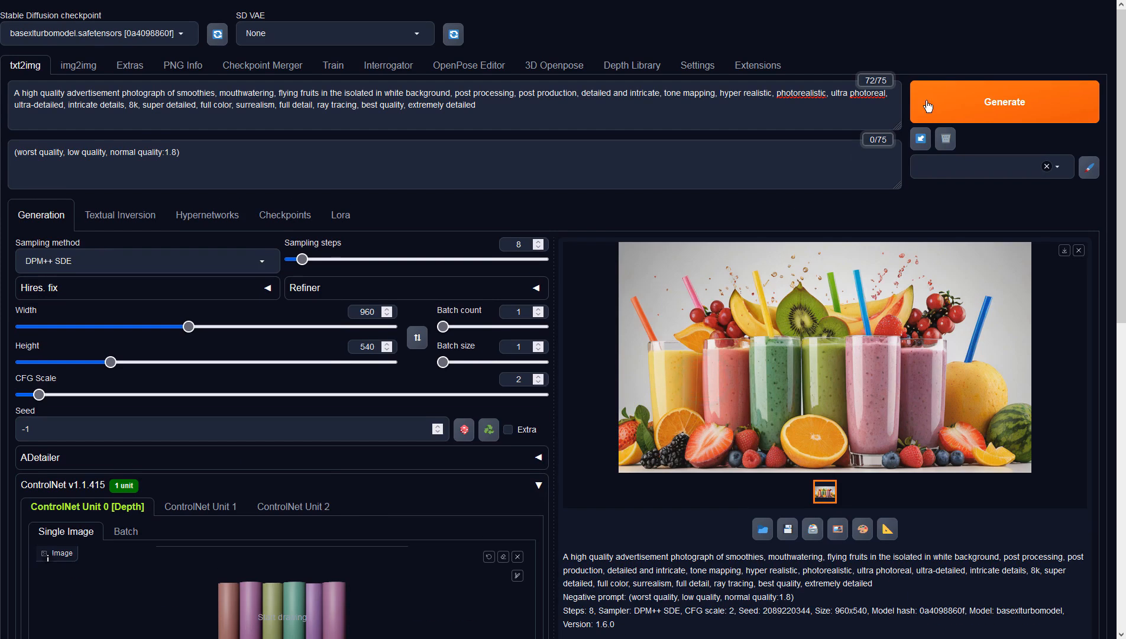
left_click(966, 92)
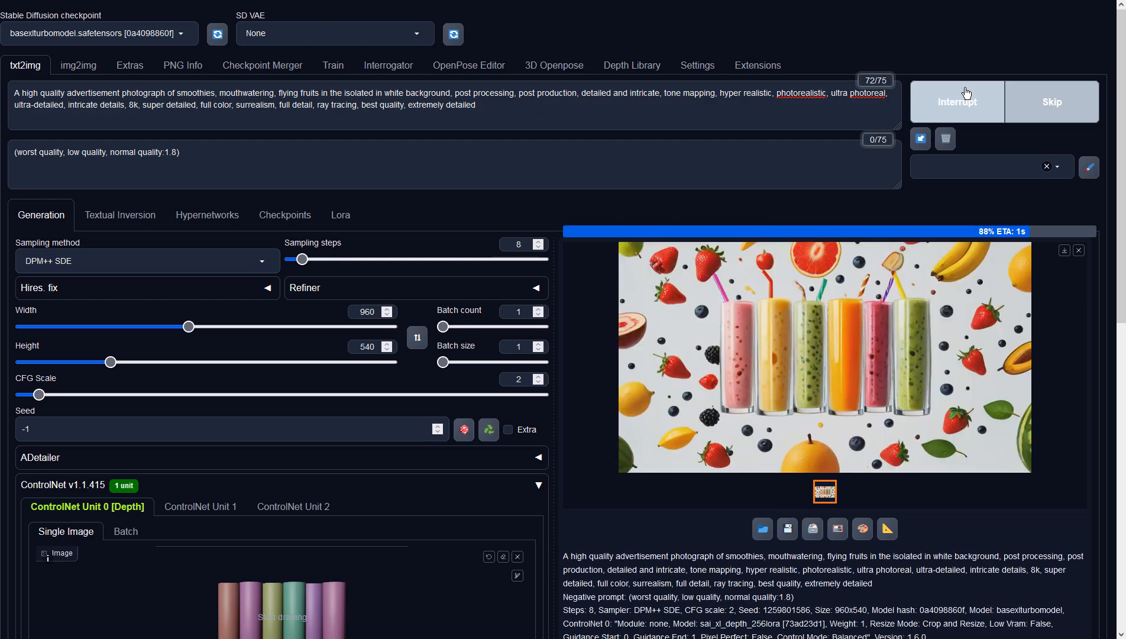
left_click(824, 258)
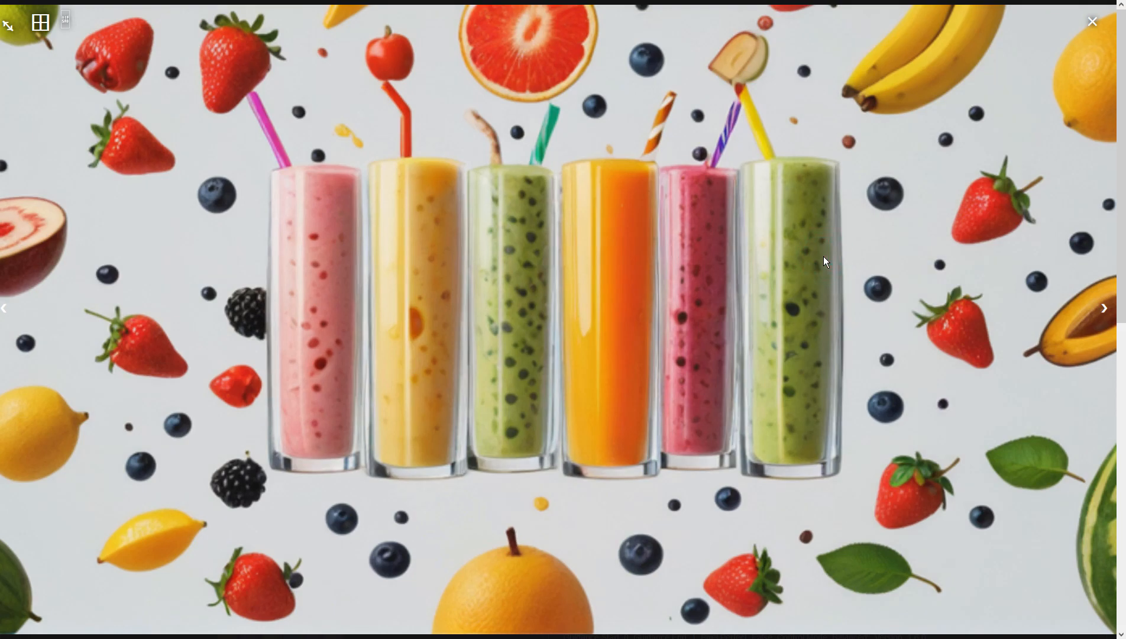
left_click(826, 261)
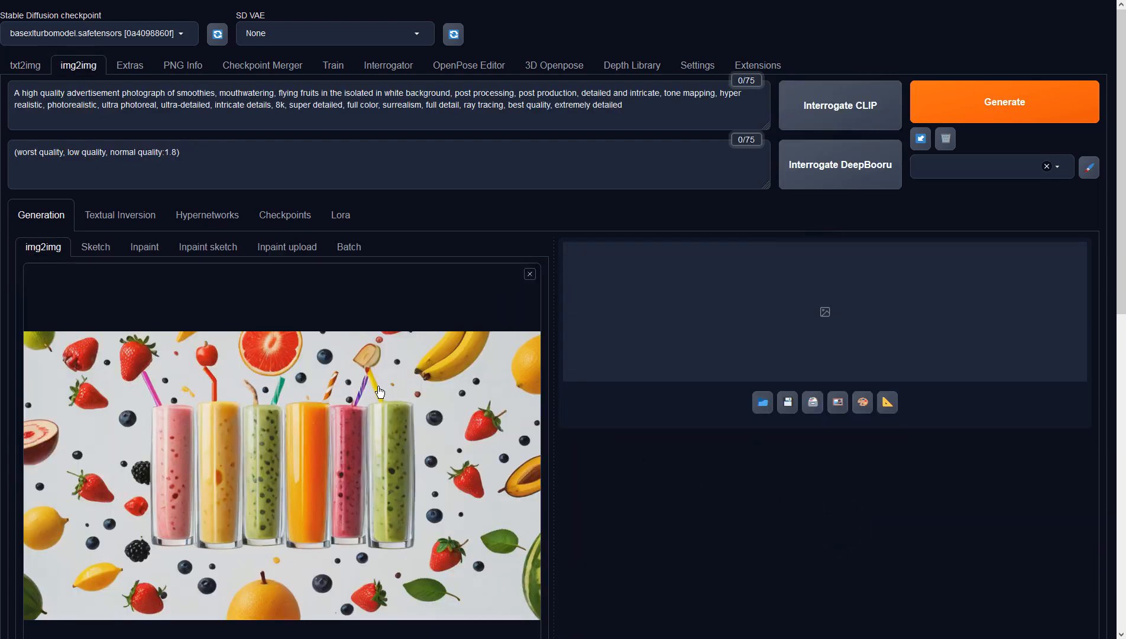
- For the img2img pass, set the CFG Scale to 2 and the sampling method to DPM++ SDE
scroll(379, 391, "down", 8)
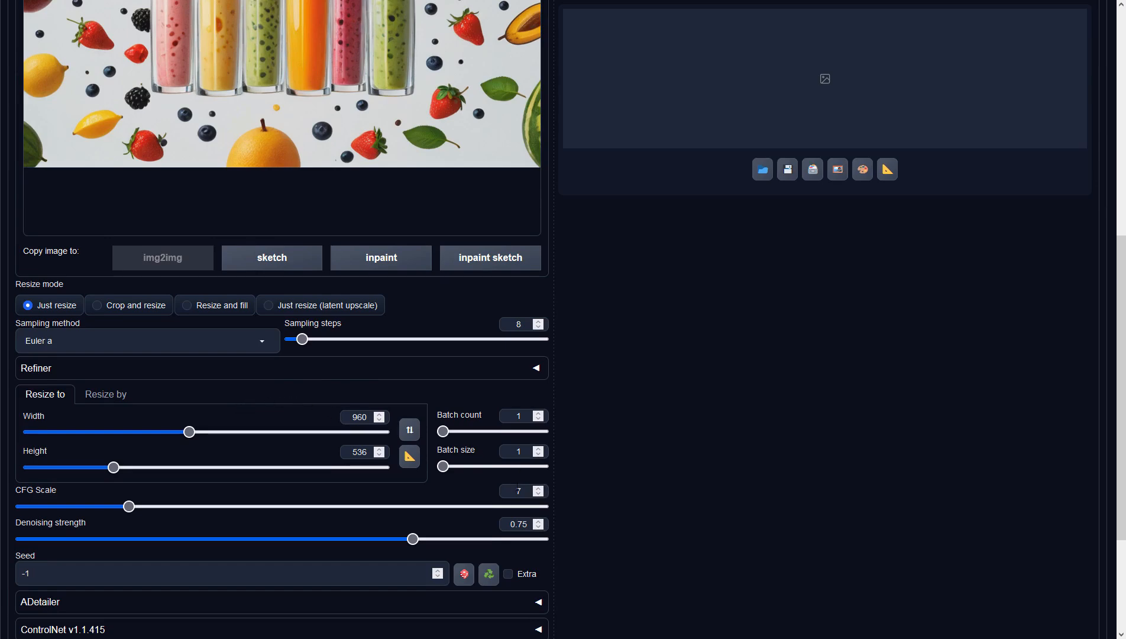
double_click(515, 491)
type("2")
left_click(240, 333)
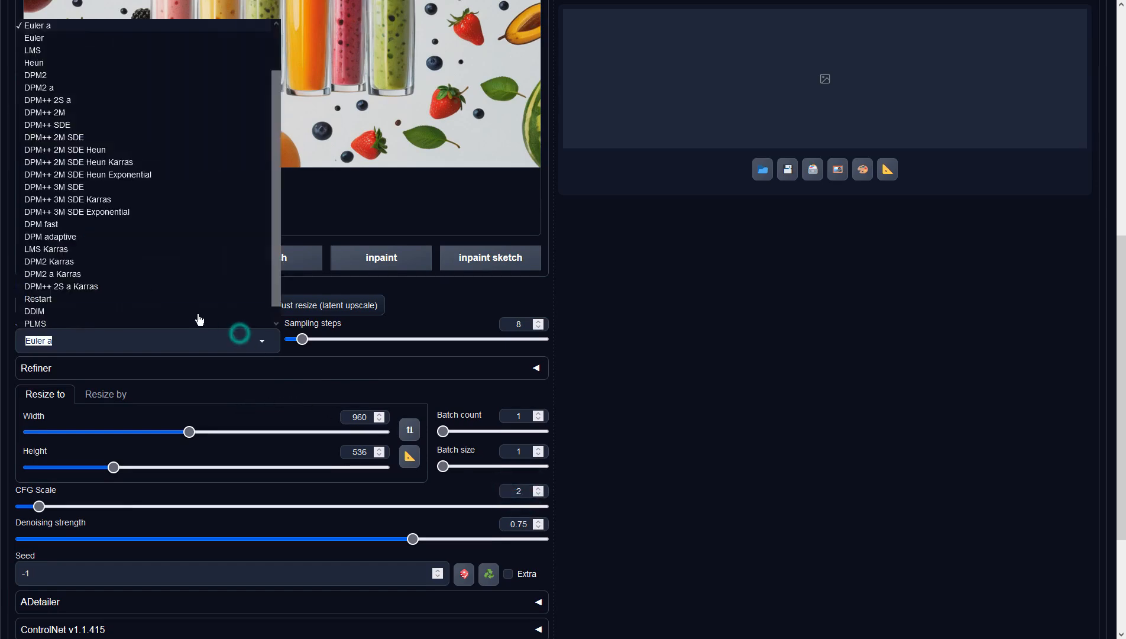
left_click(62, 125)
left_click(721, 270)
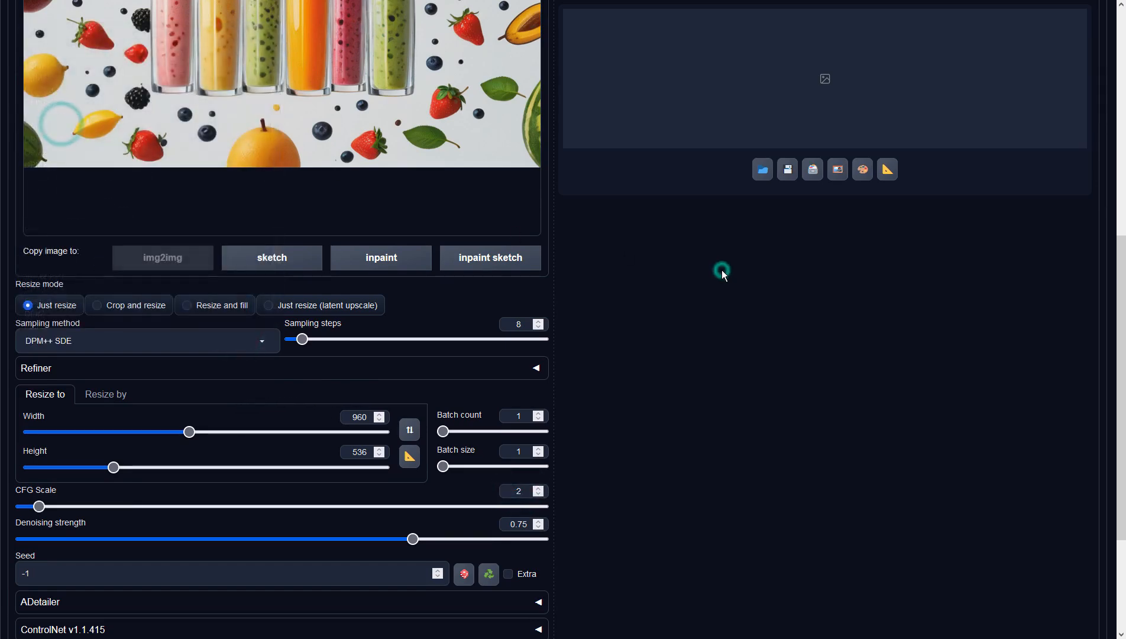
- Generate the img2img variation of the smoothie image and view it enlarged
scroll(727, 272, "up", 7)
scroll(737, 275, "up", 1)
left_click(972, 101)
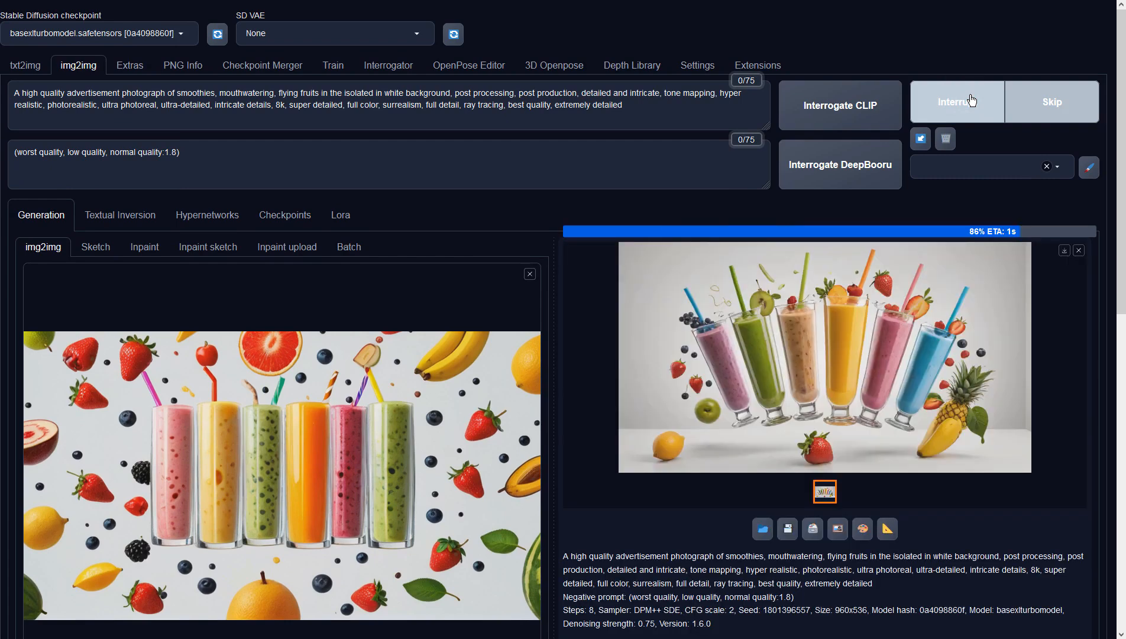
left_click(949, 283)
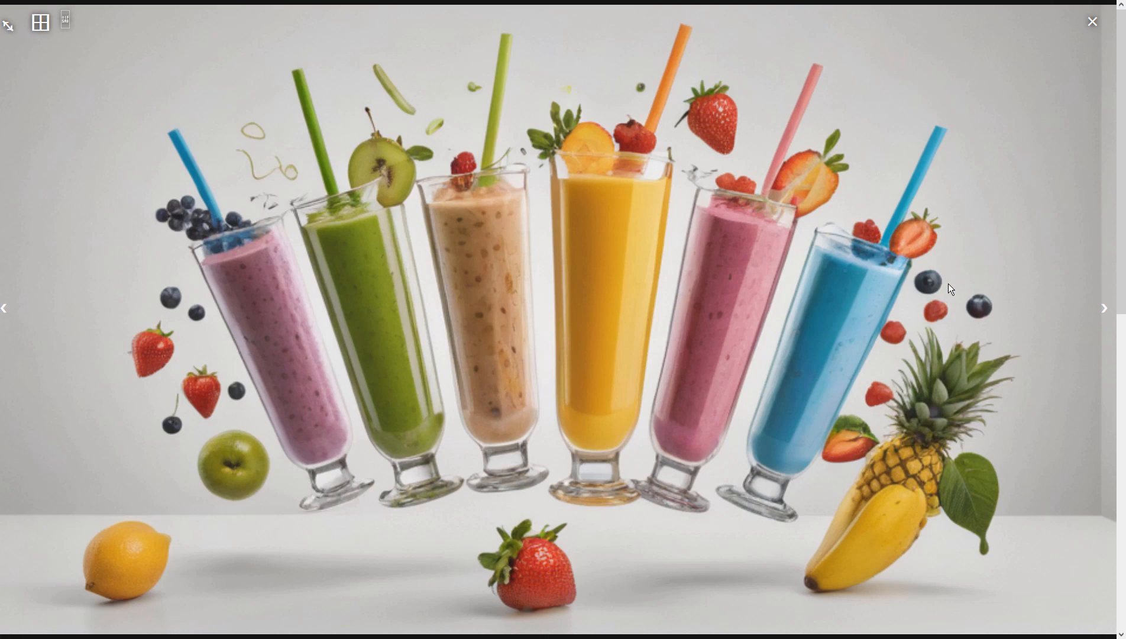
left_click(948, 284)
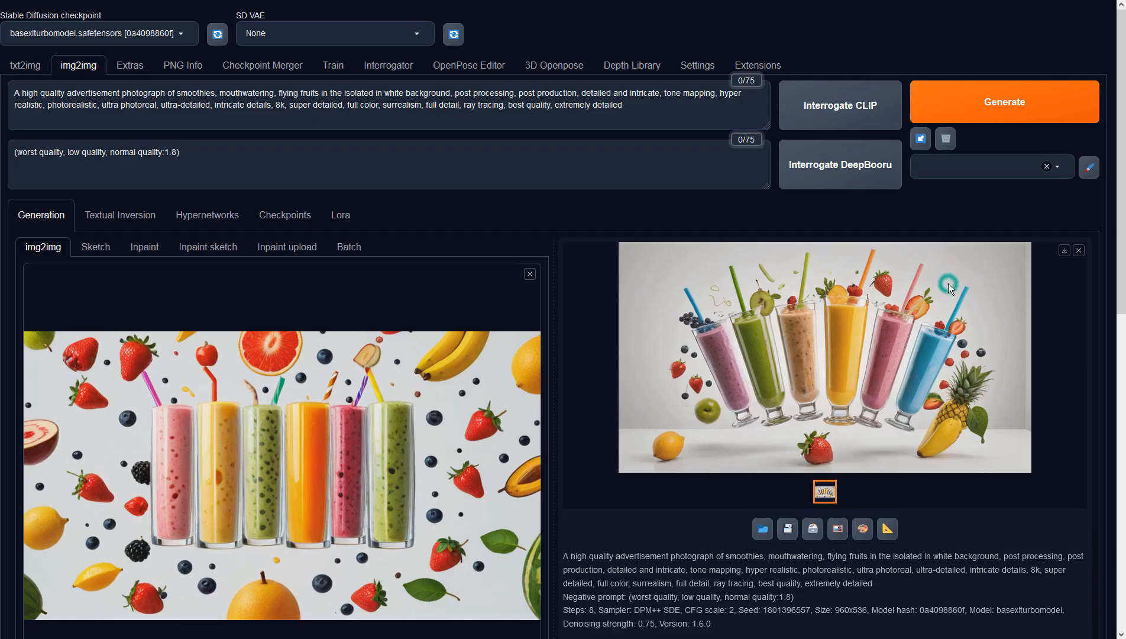
- Send the img2img result to Extras and choose 4x-UltraSharp as Upscaler 1
left_click(889, 530)
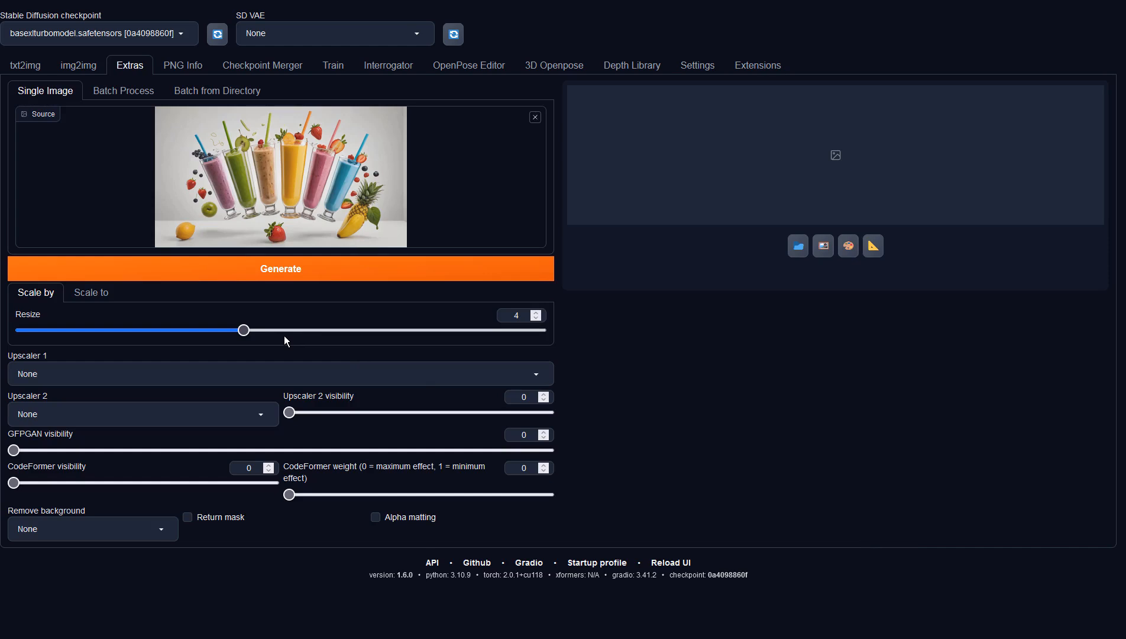
left_click(298, 365)
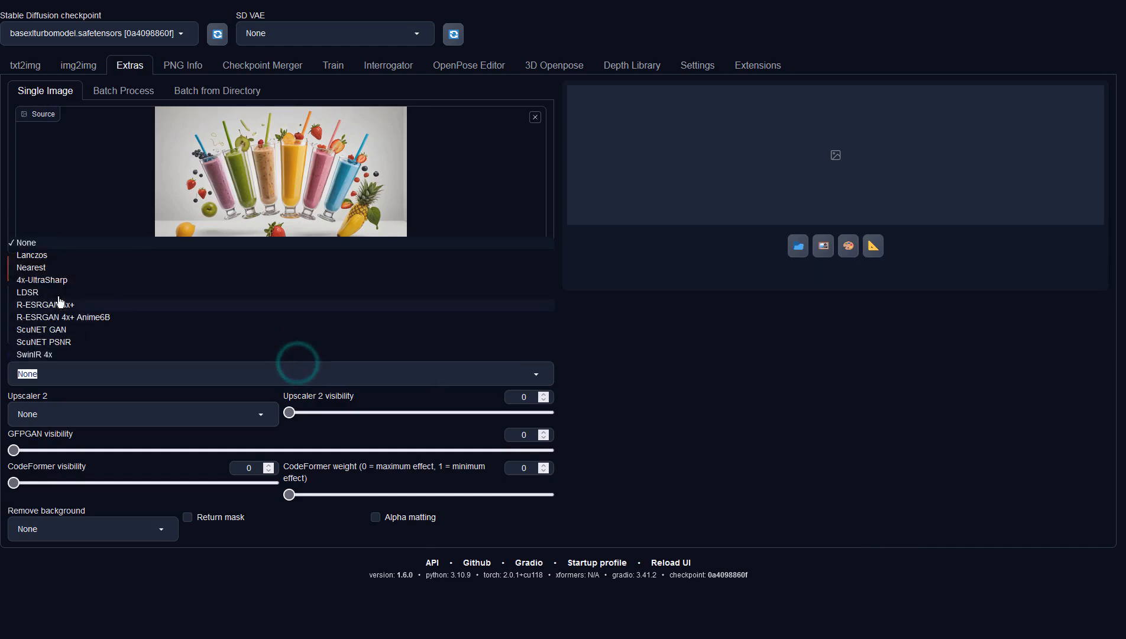
left_click(47, 280)
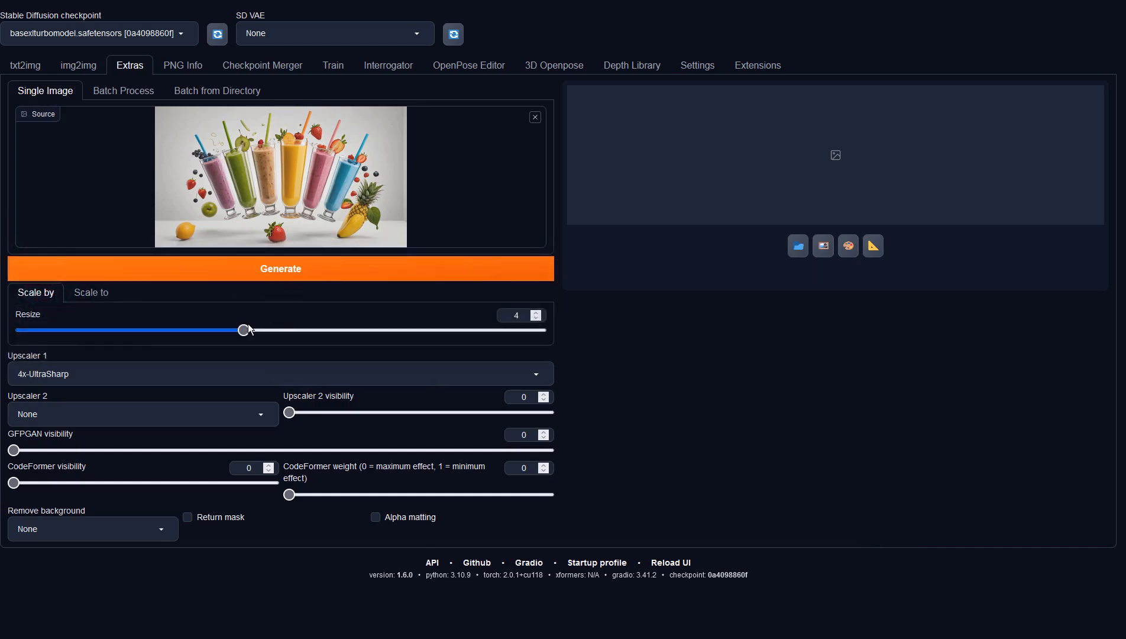
- Set the Extras resize factor to 1, process the smoothie image with 4x-UltraSharp and view the result enlarged
left_click_drag(248, 325, 16, 338)
left_click(296, 267)
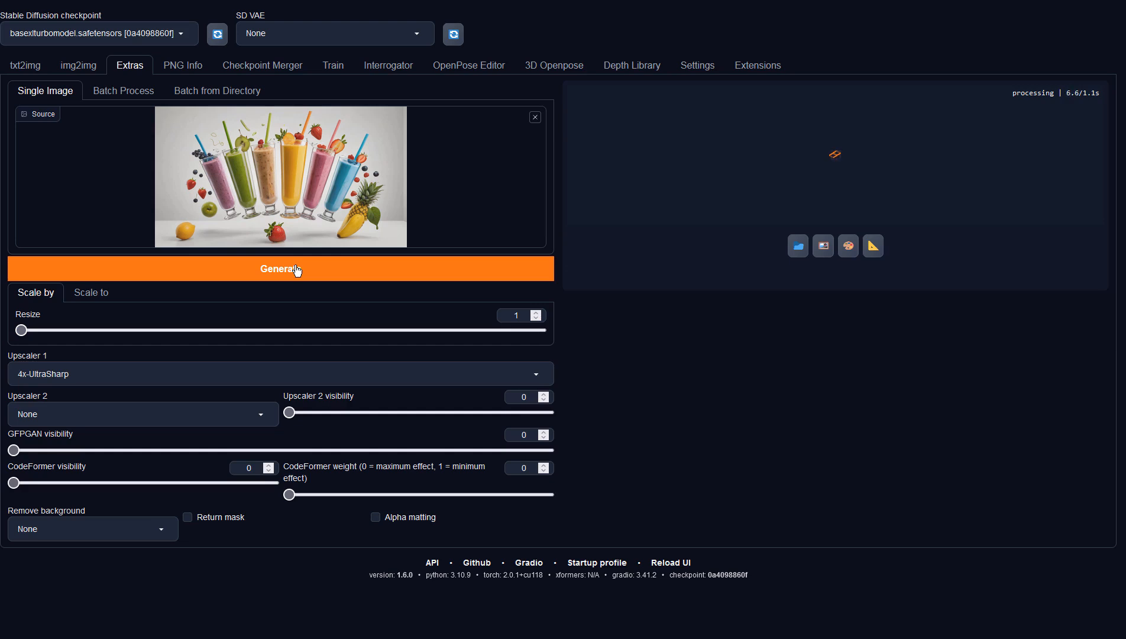
left_click(848, 220)
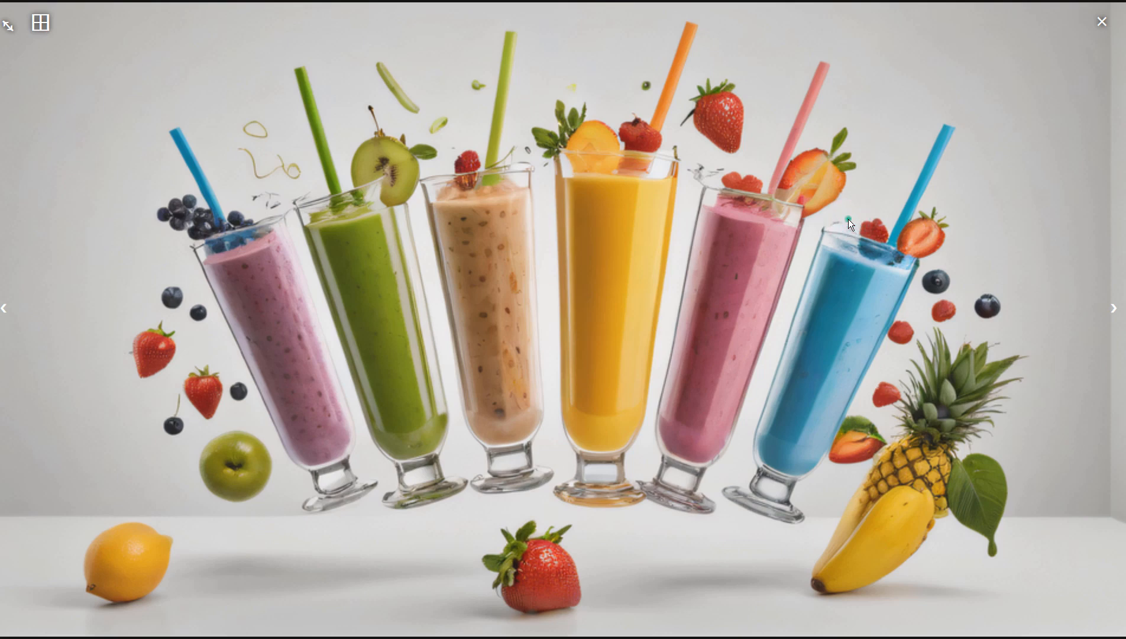
left_click(848, 219)
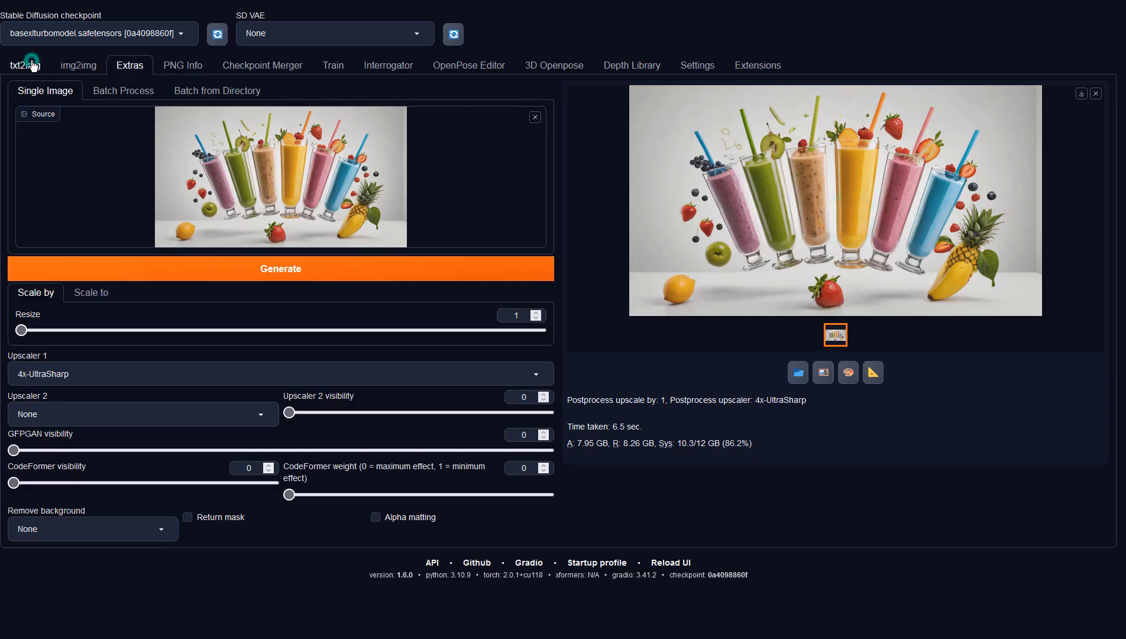
- Return to img2img, generate a new variation of the smoothie image and view it enlarged
left_click(29, 64)
left_click(83, 63)
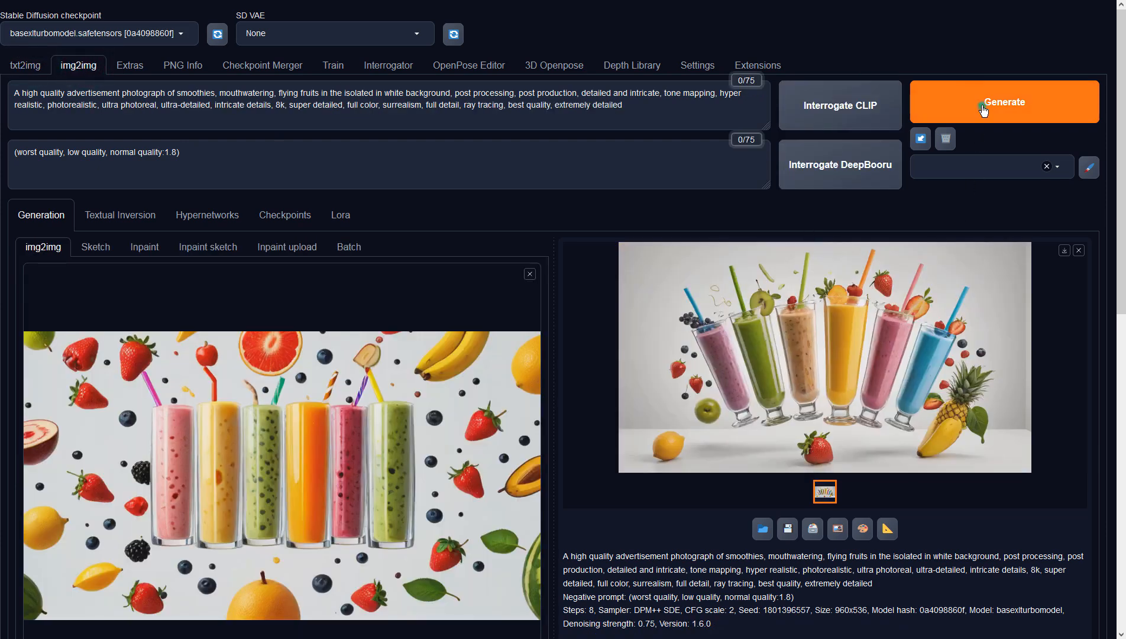
left_click(981, 105)
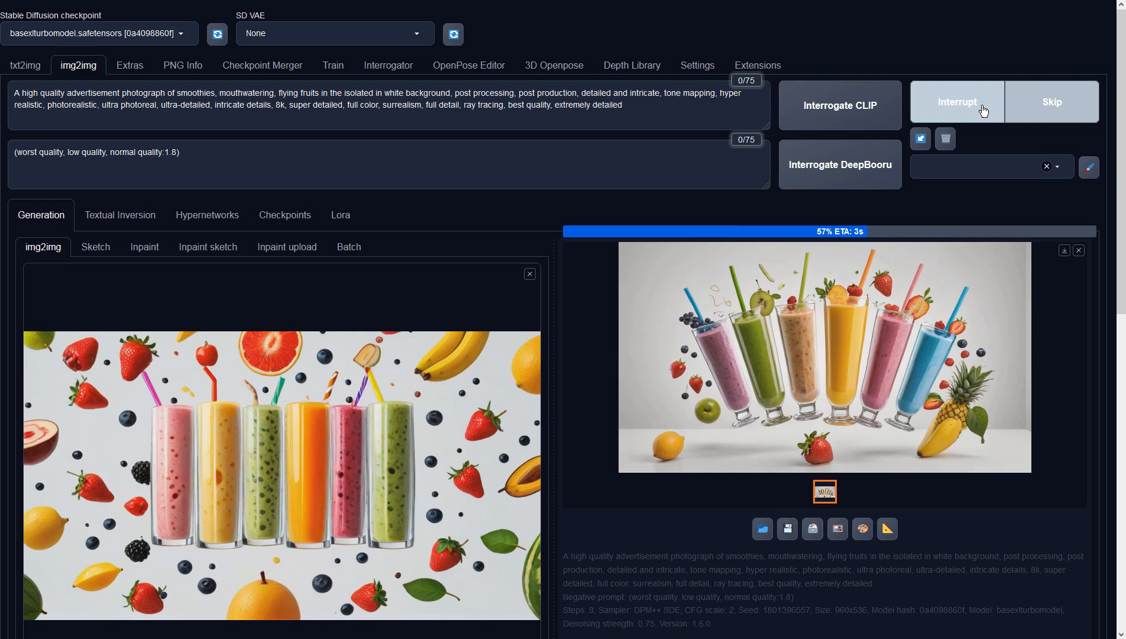
left_click(974, 299)
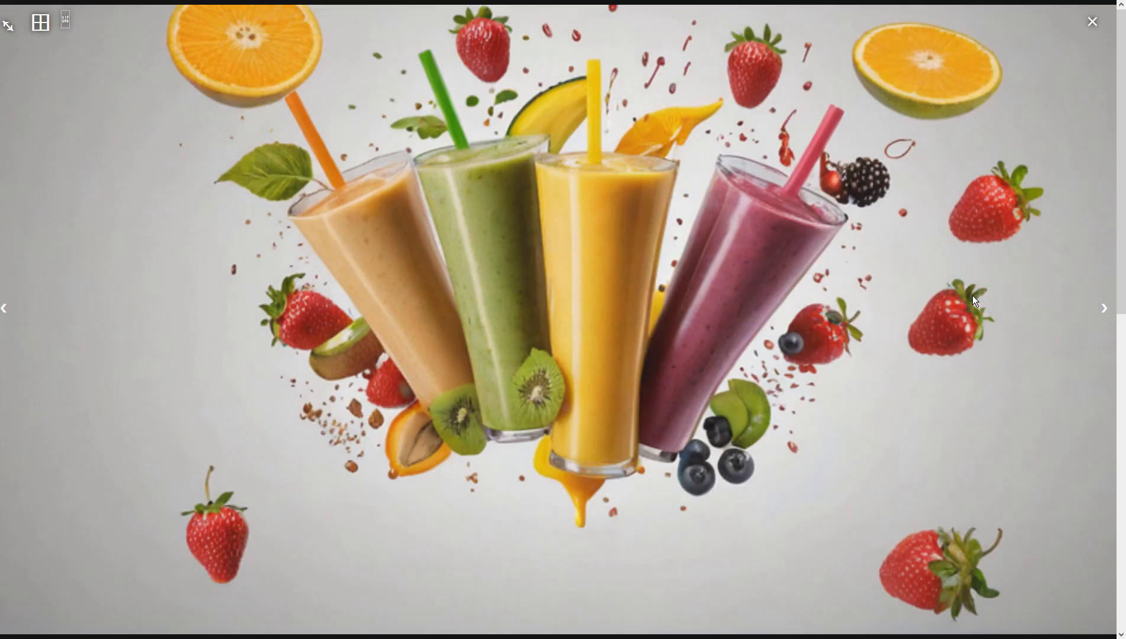
left_click(972, 295)
- Generate two more img2img variations with the same settings, viewing each one enlarged
left_click(962, 106)
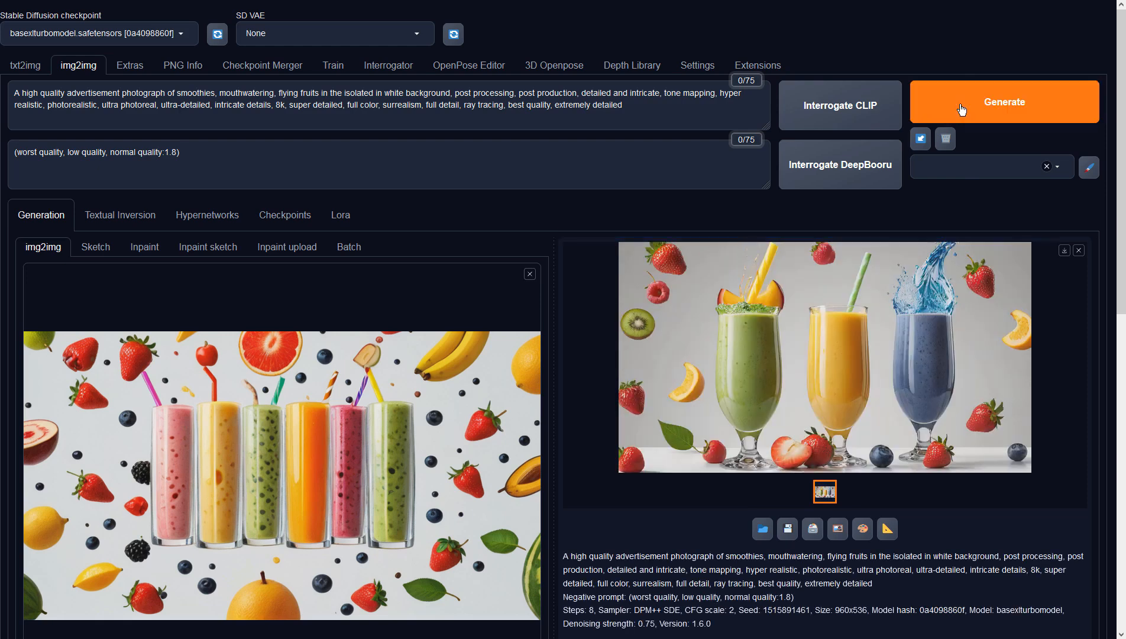
left_click(941, 281)
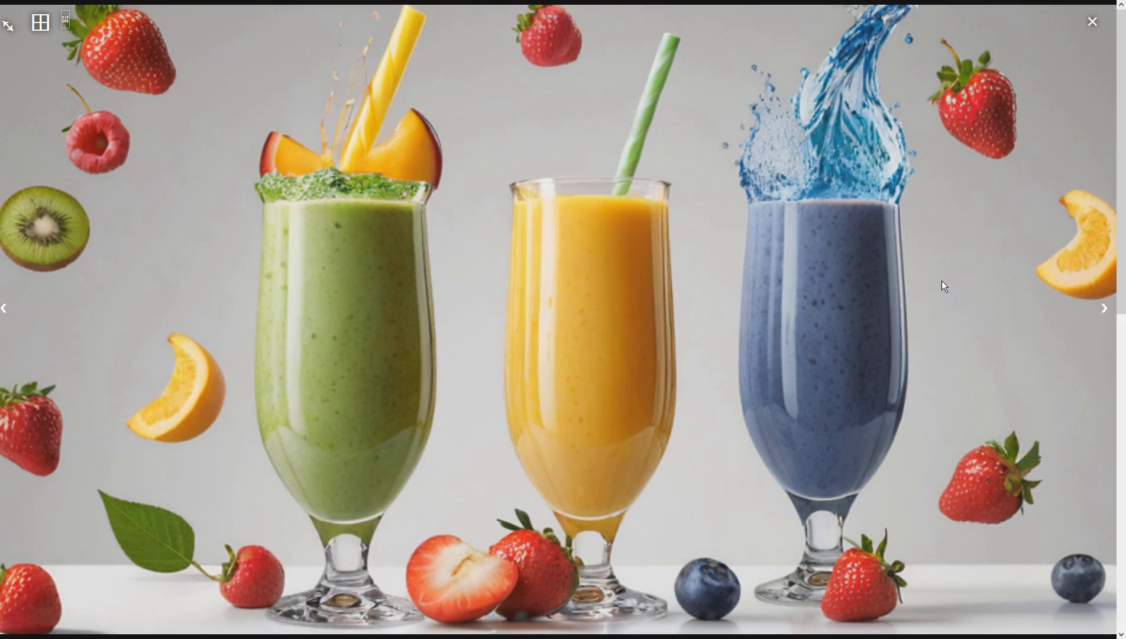
left_click(941, 280)
left_click(948, 108)
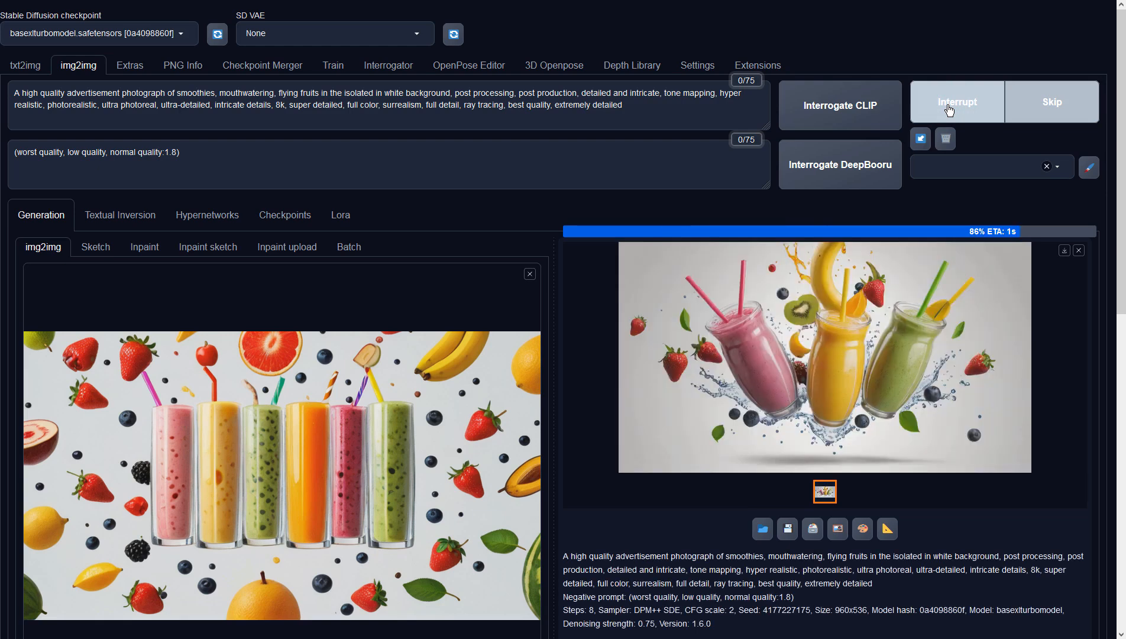
left_click(911, 300)
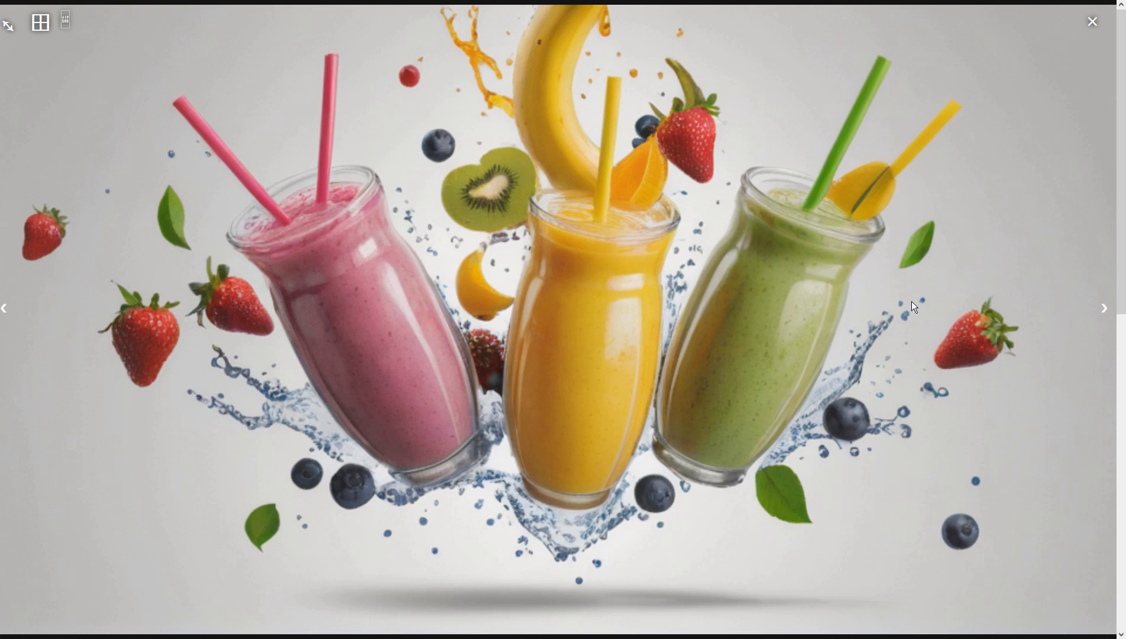
left_click(911, 301)
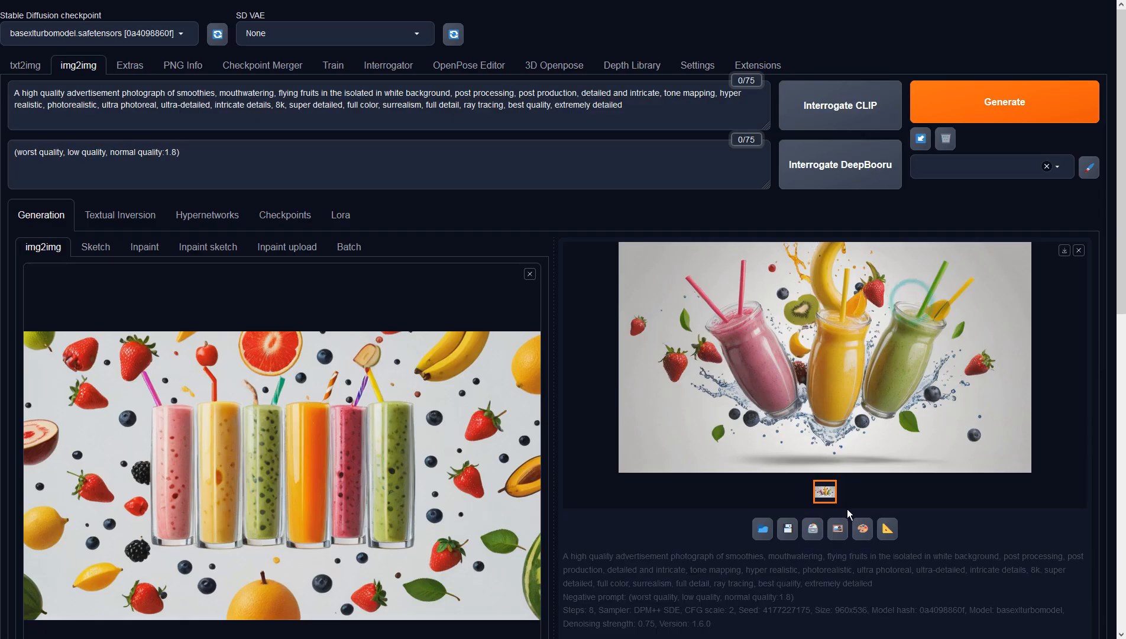
- Send the three-jar smoothie variation to Extras, process it with 4x-UltraSharp and view the output enlarged
left_click(895, 531)
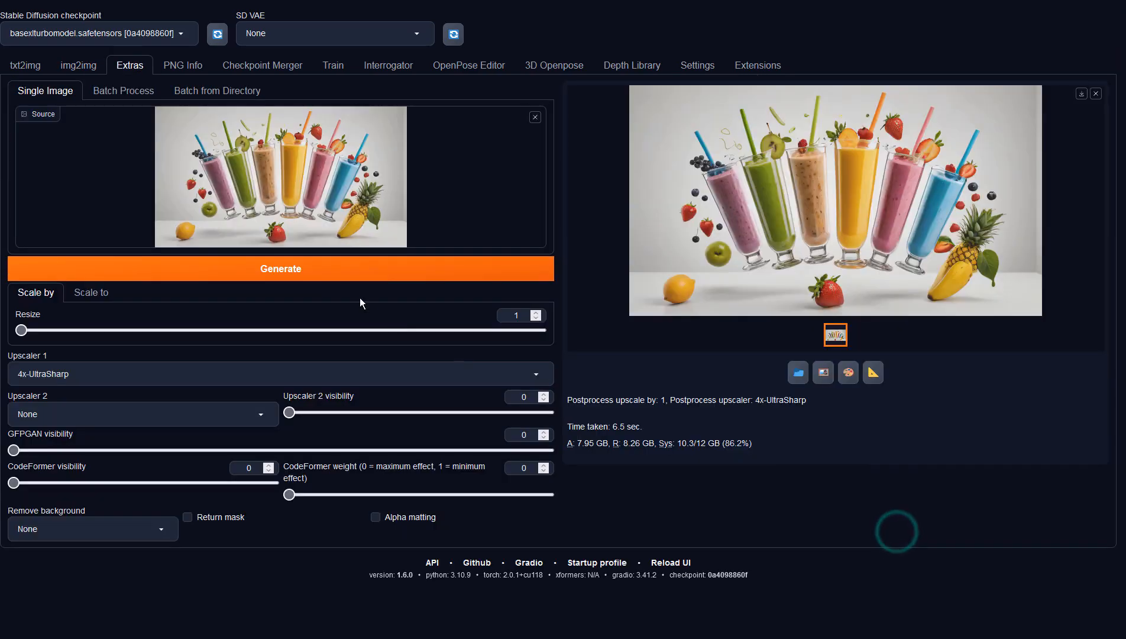
left_click(330, 278)
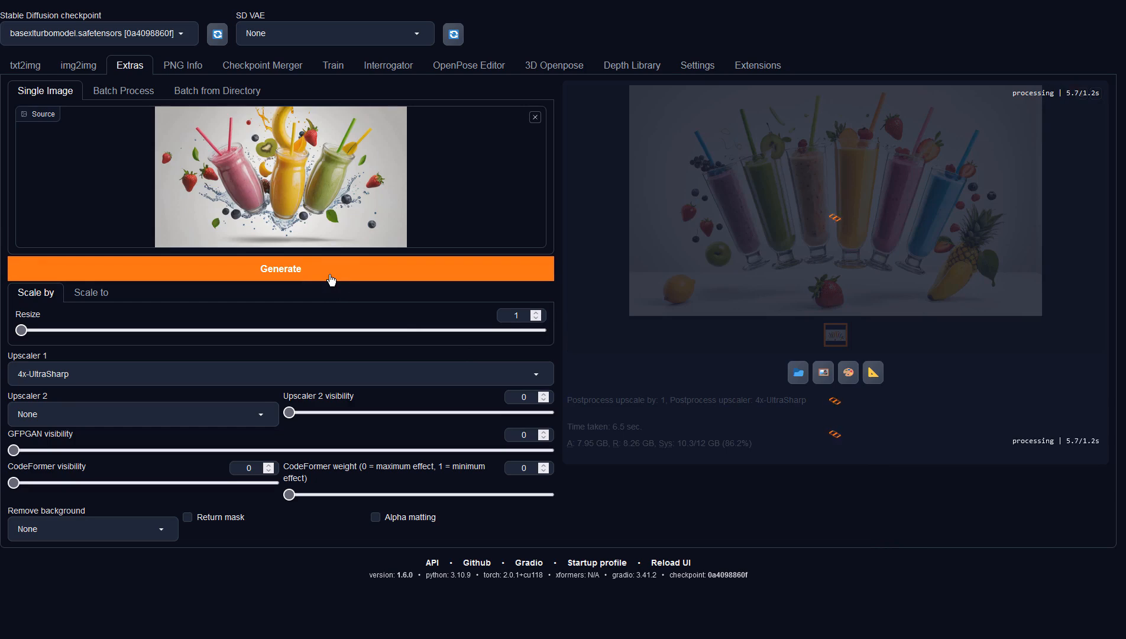
left_click(881, 240)
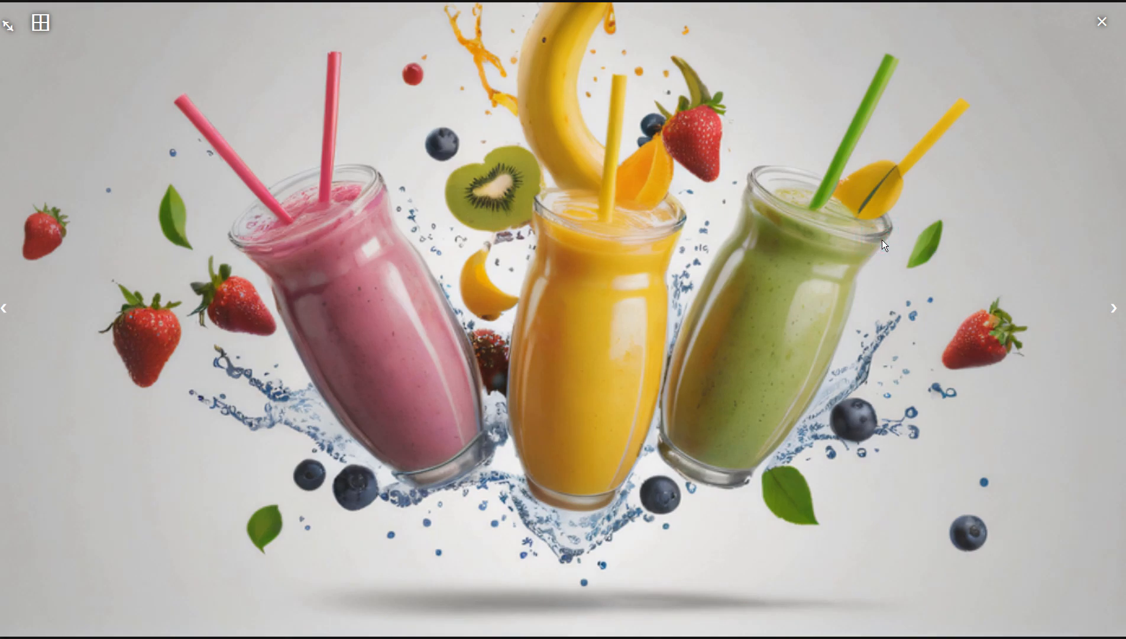
left_click(881, 240)
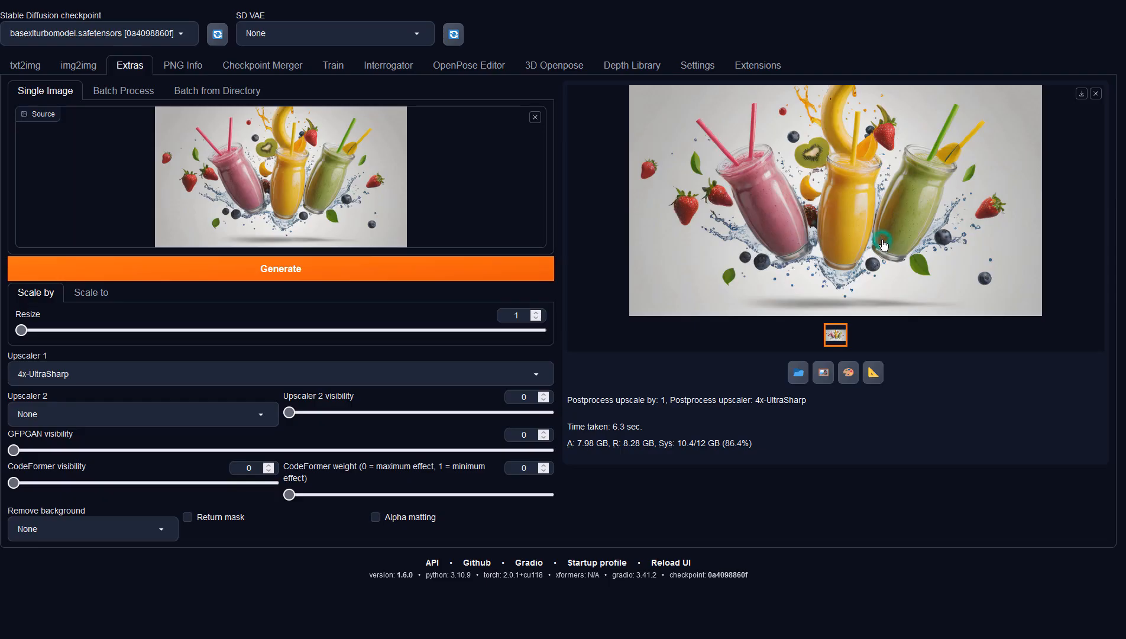
- Go back to img2img, generate another smoothie variation from the same source image and inspect it enlarged
left_click(86, 67)
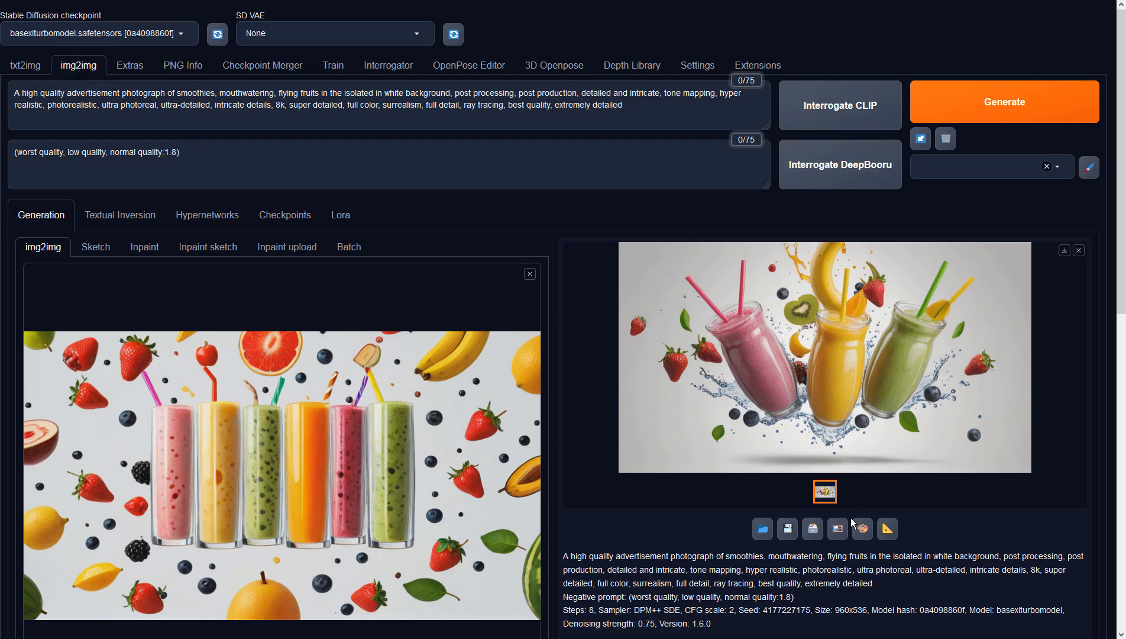
left_click(926, 108)
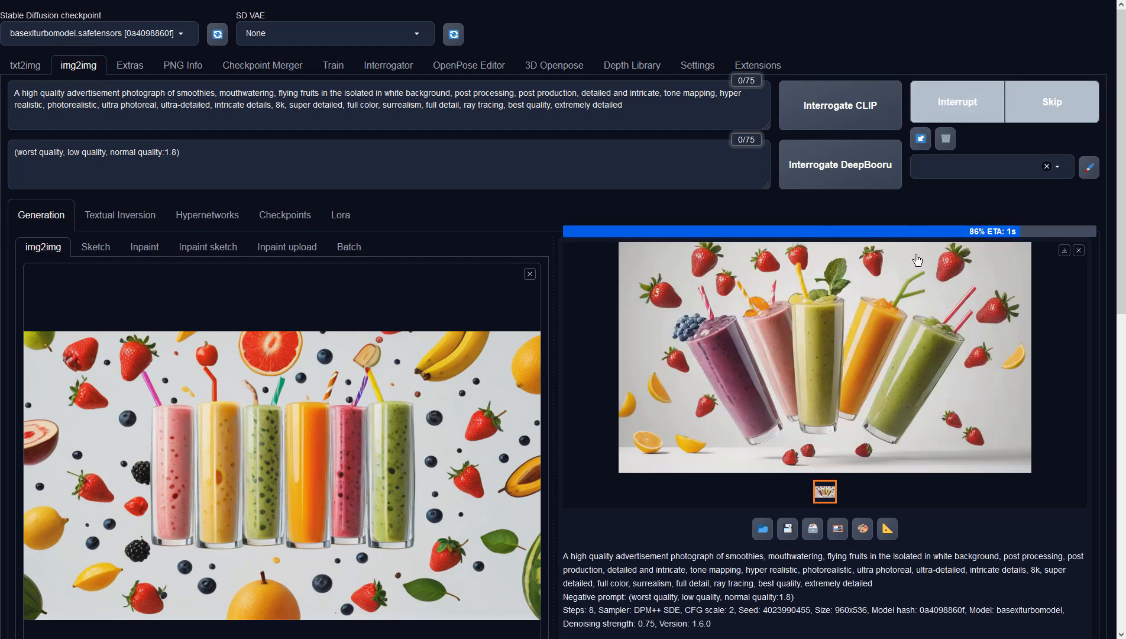
left_click(915, 297)
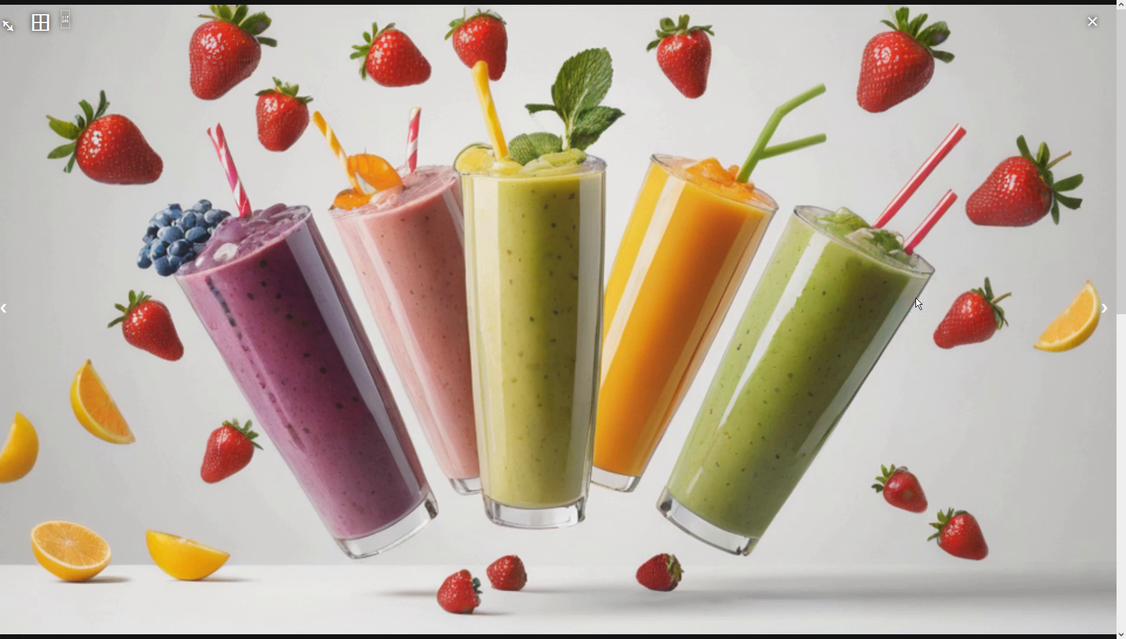
left_click(915, 297)
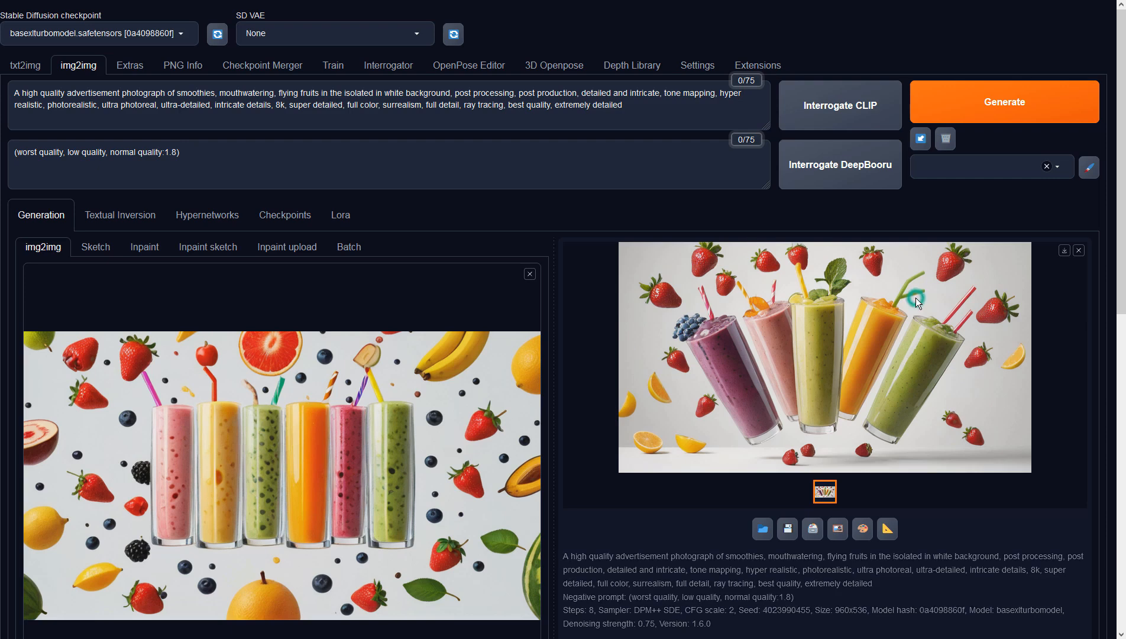
- Send the five-glass smoothie variation to Extras, process it with 4x-UltraSharp and inspect the output at full size
left_click(890, 528)
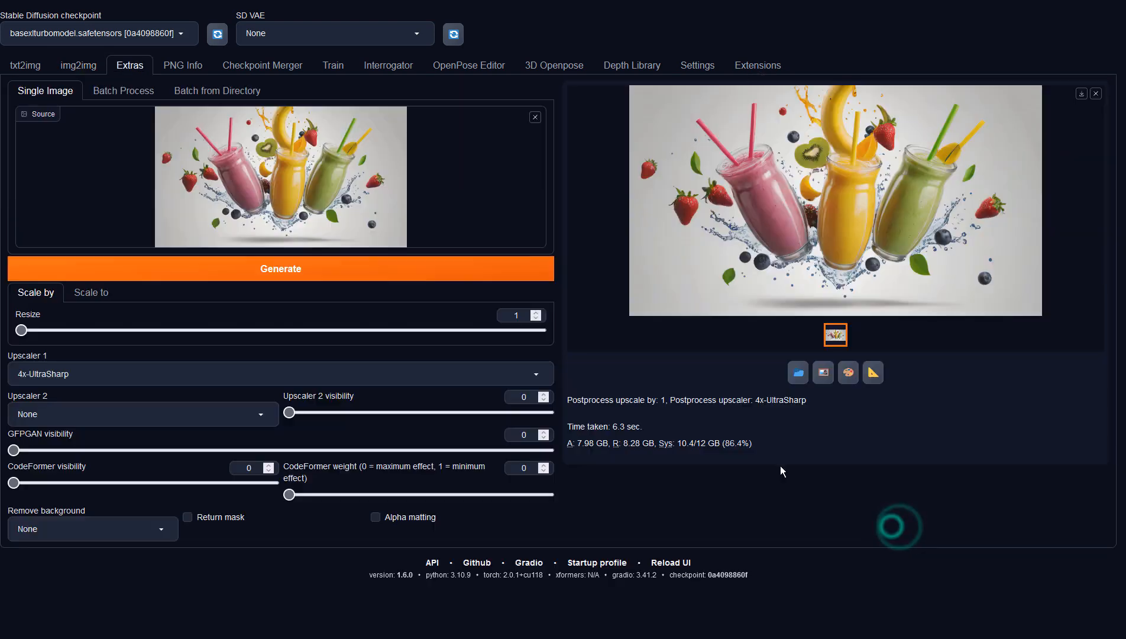
left_click(412, 271)
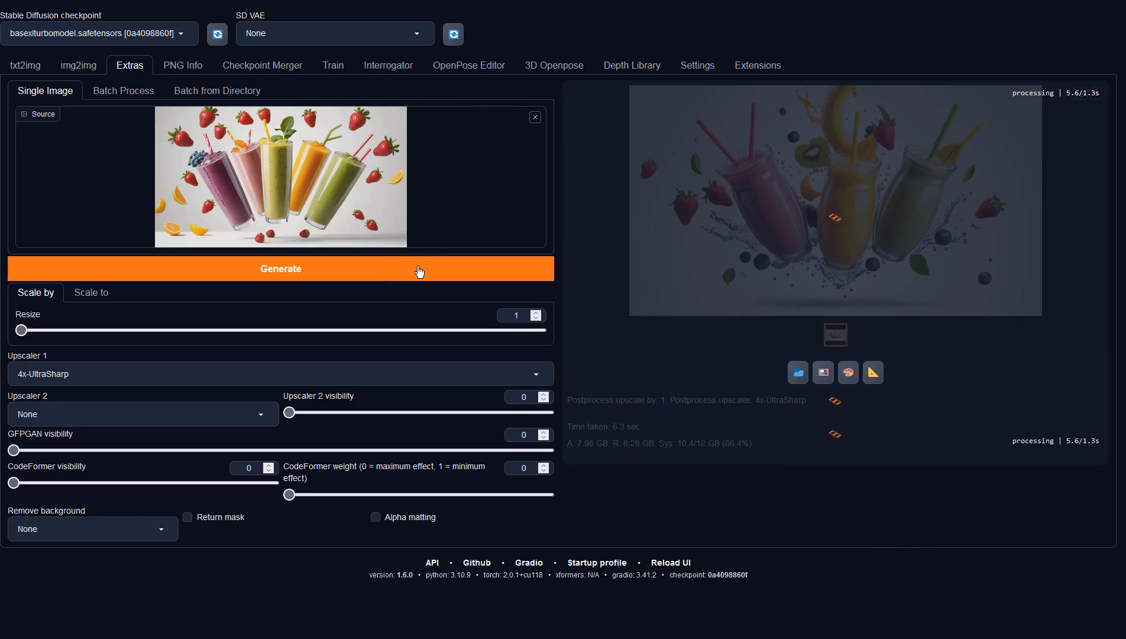
left_click(702, 243)
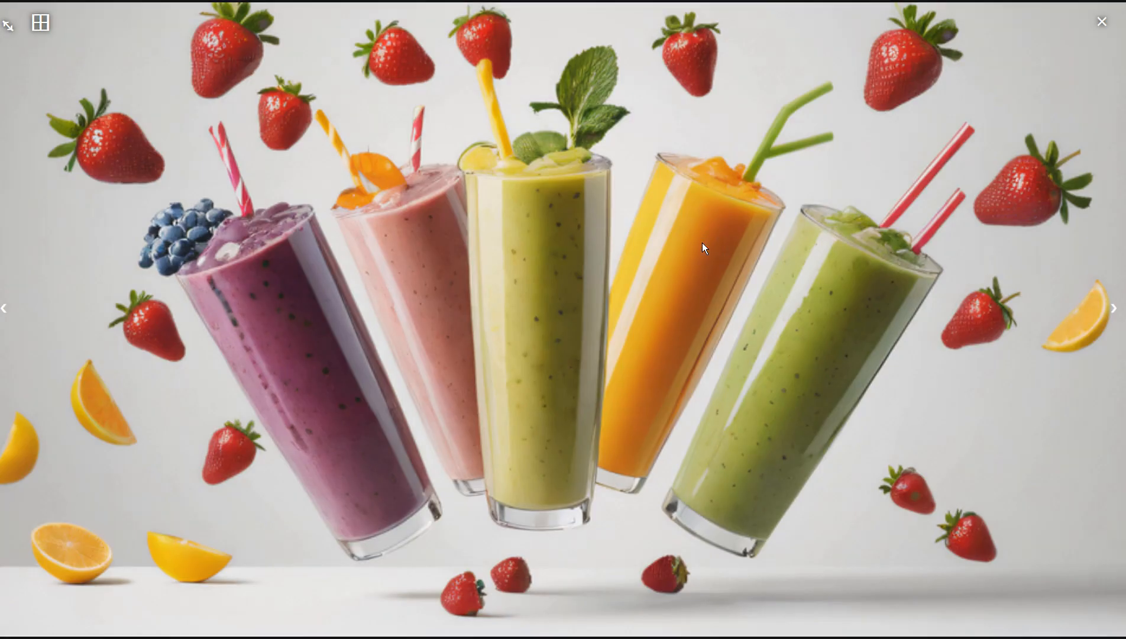
left_click(702, 243)
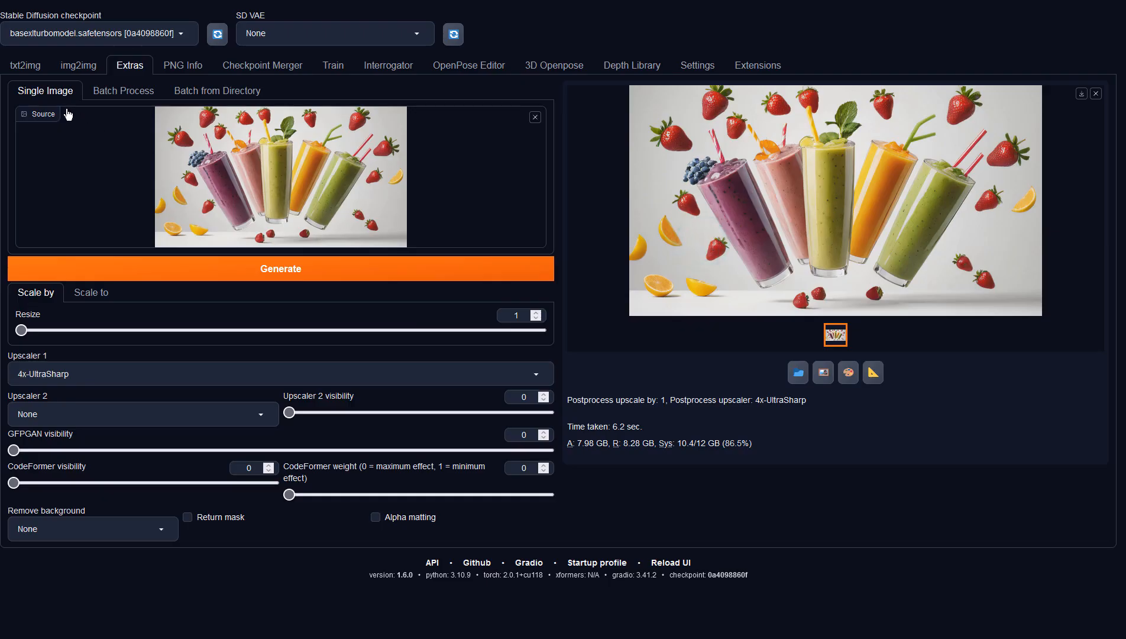
- Return to img2img, run one more generation with the same settings and view the new image at full size
left_click(78, 65)
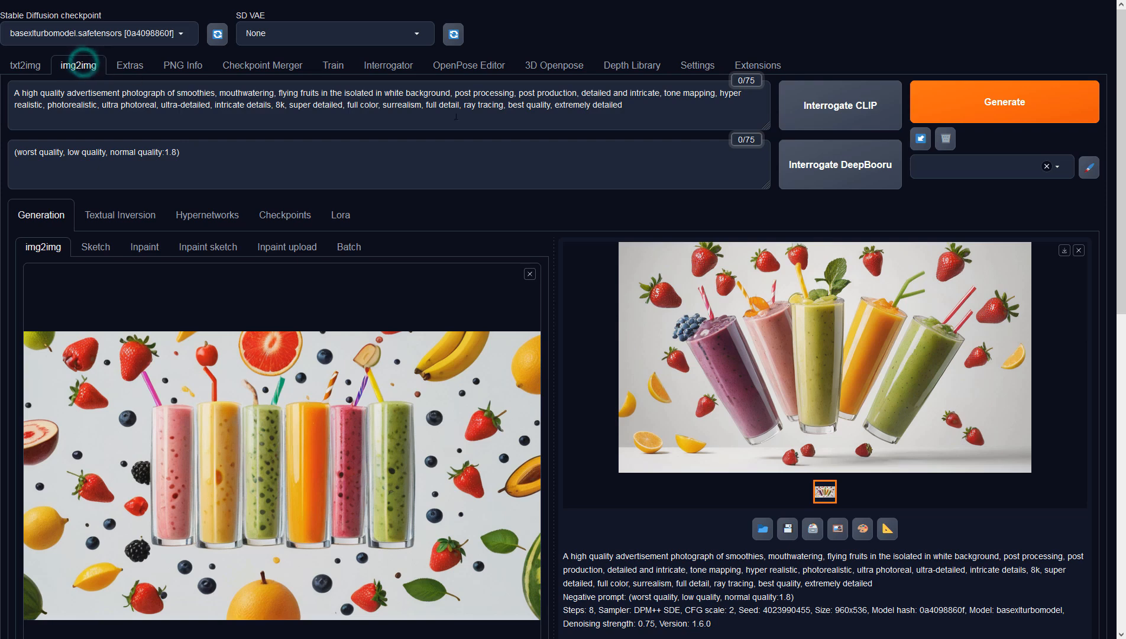
left_click(999, 108)
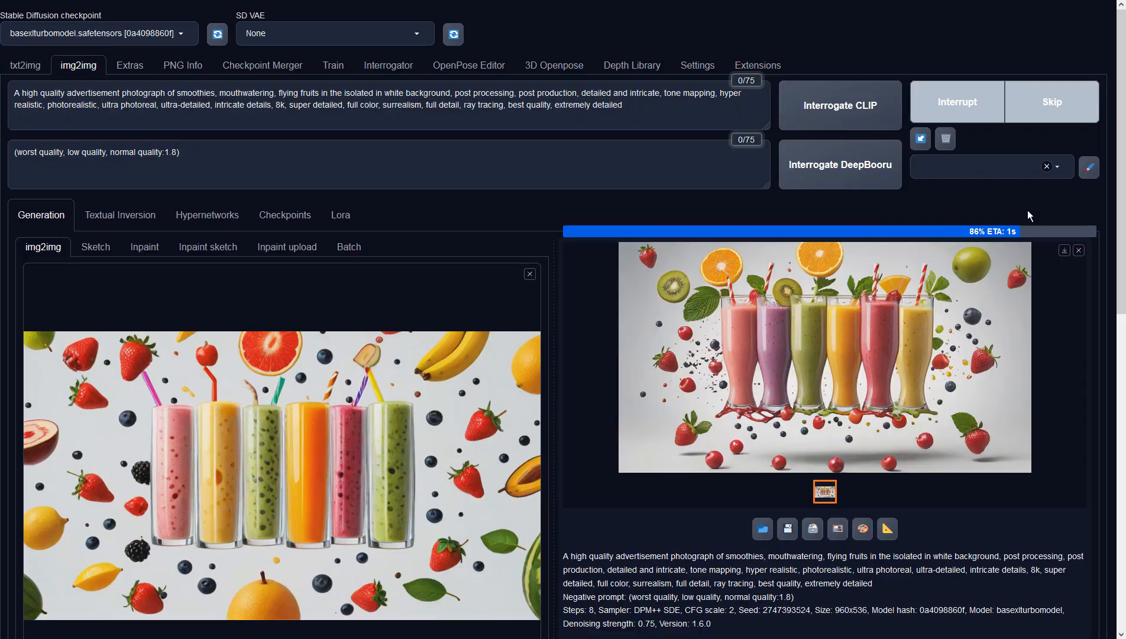
left_click(1010, 259)
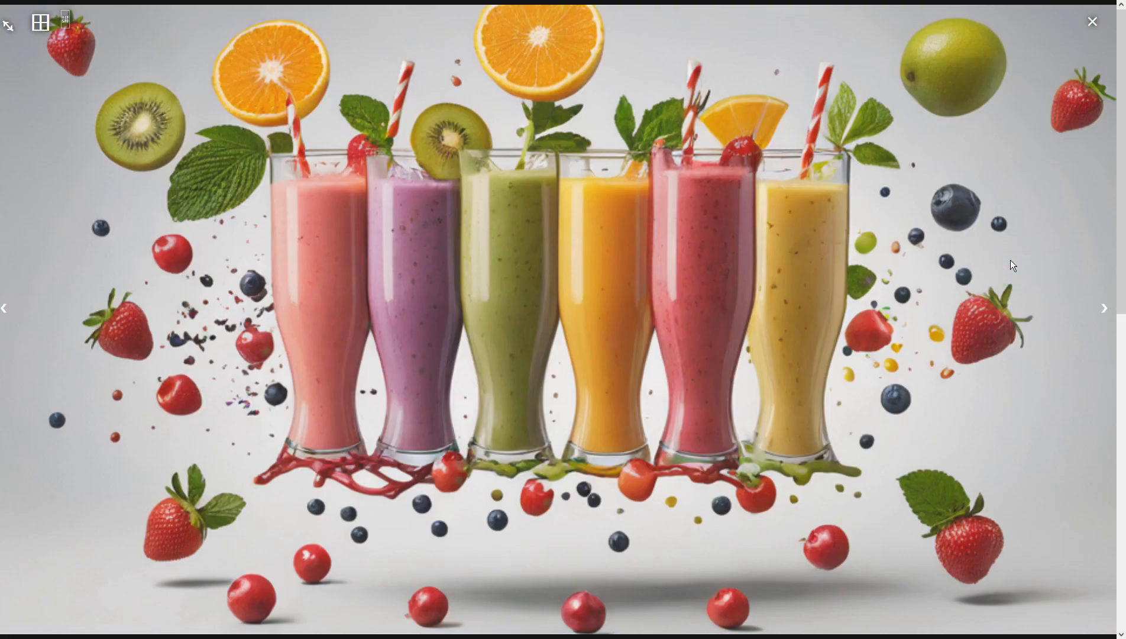
left_click(1010, 260)
- Set the img2img denoising strength to 0.6
scroll(301, 457, "down", 4)
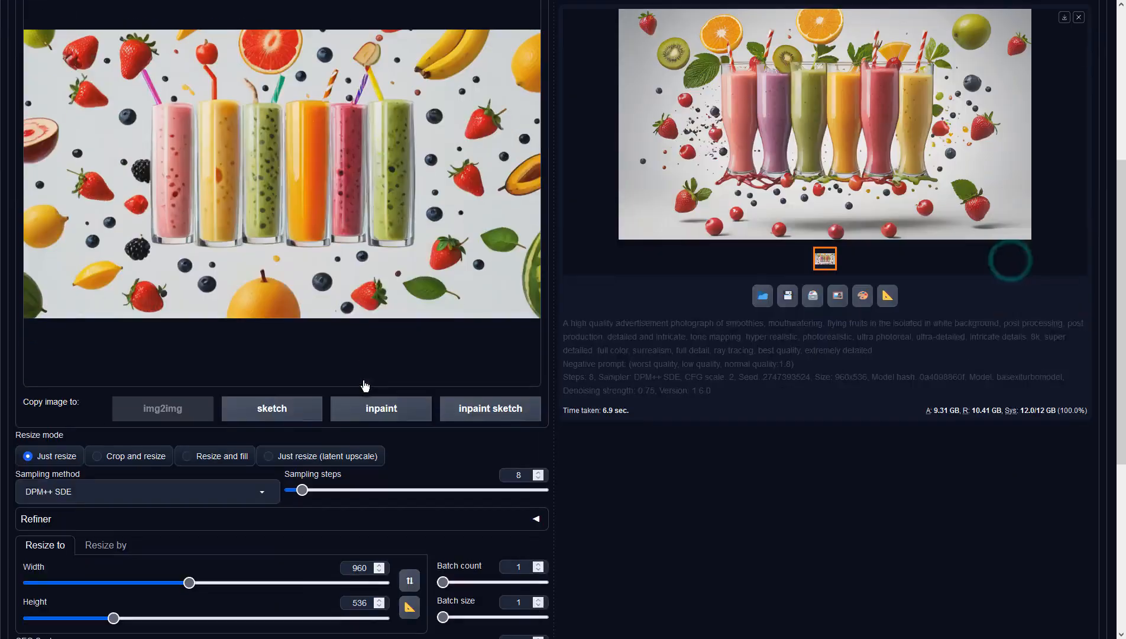
scroll(301, 457, "down", 3)
left_click_drag(412, 489, 334, 489)
scroll(687, 377, "up", 8)
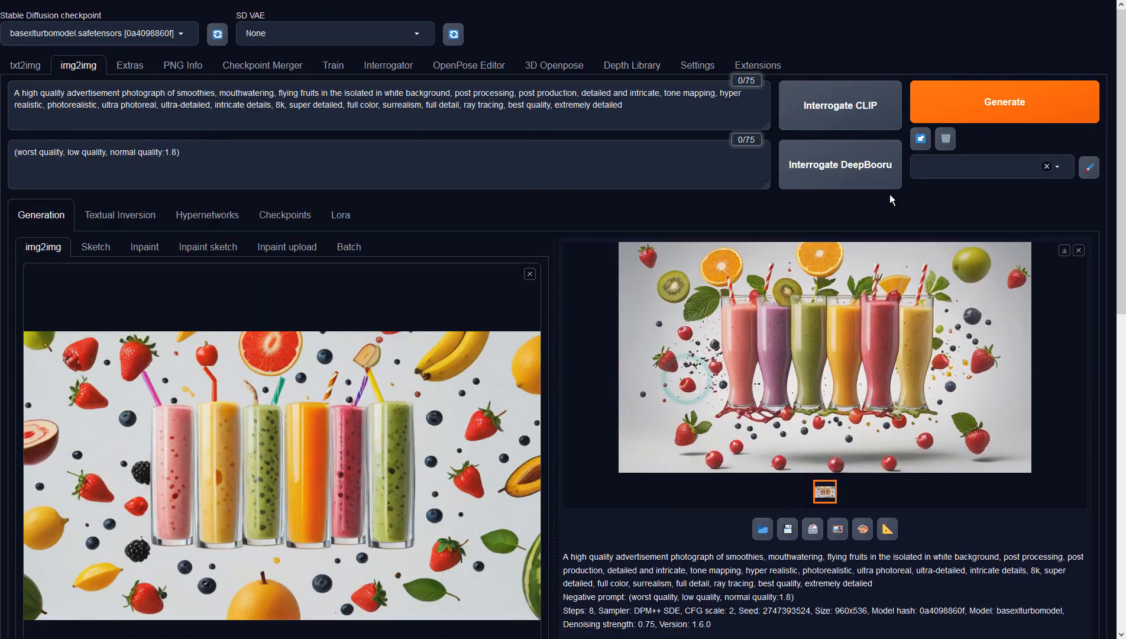
- Generate the smoothie variation with the new denoising strength and view it enlarged
left_click(1005, 101)
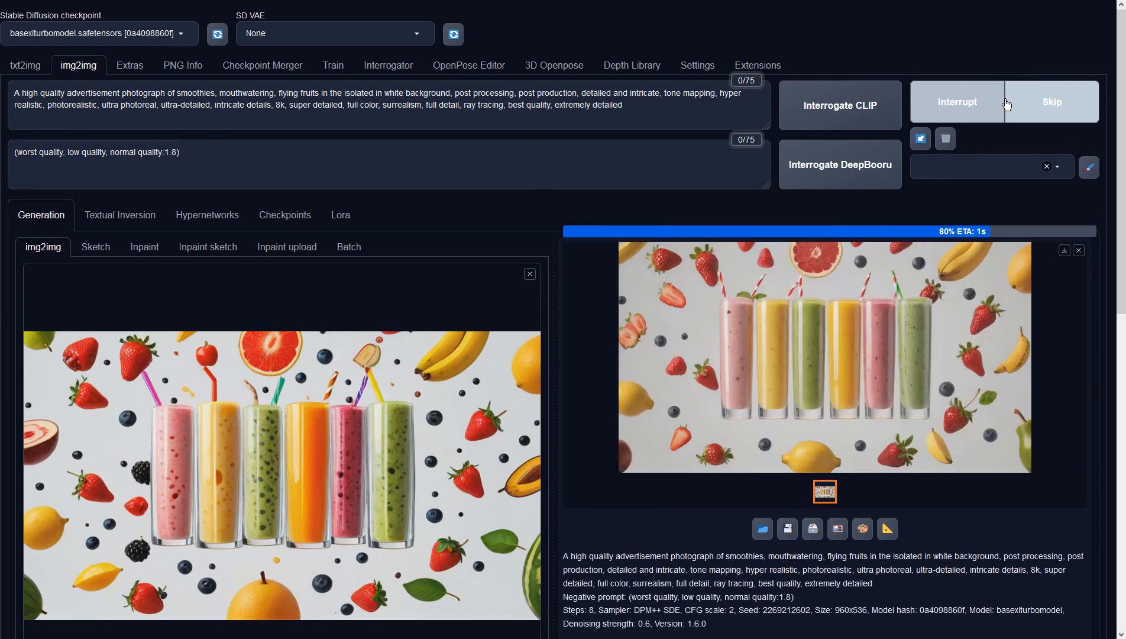
left_click(926, 365)
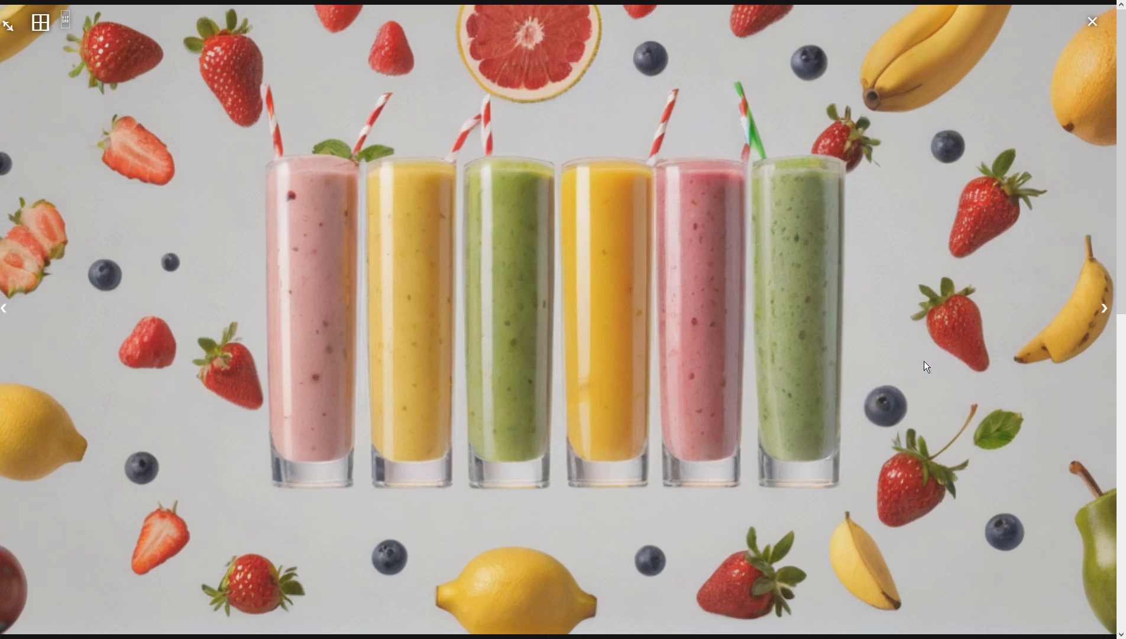
left_click(924, 361)
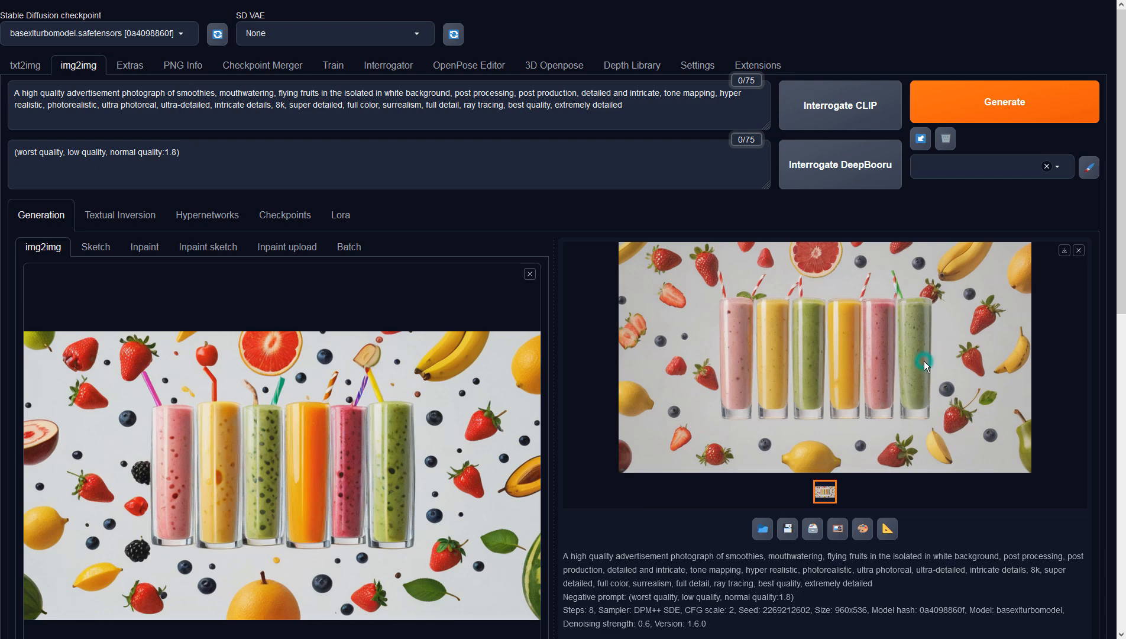
- Send the six-glass variation to Extras, process it with 4x-UltraSharp and open the output enlarged
left_click(886, 528)
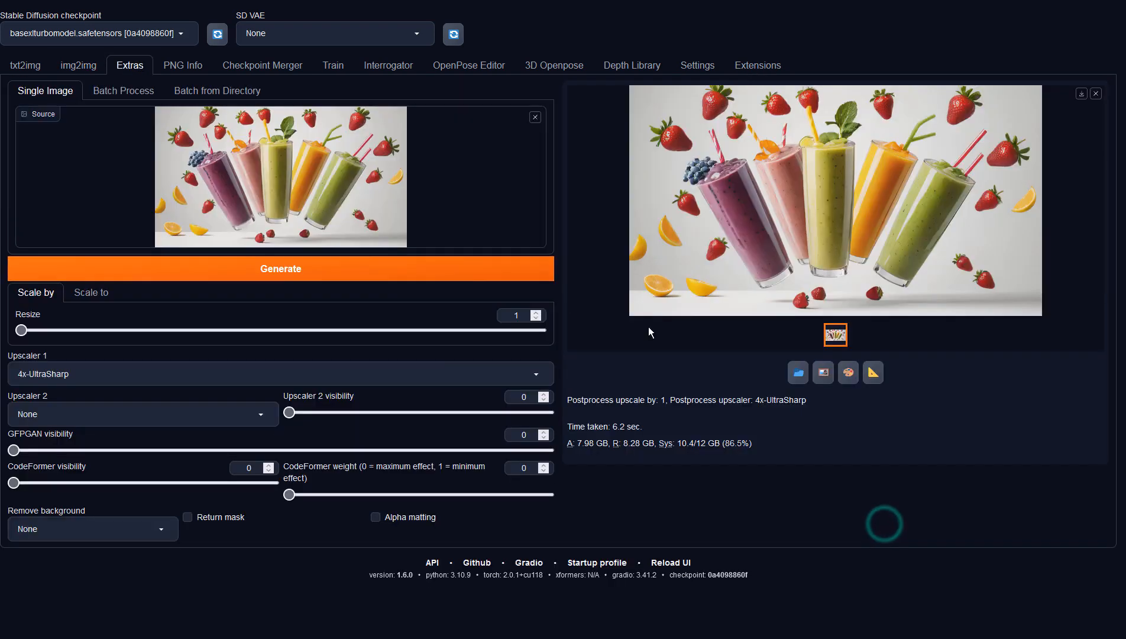
left_click(457, 270)
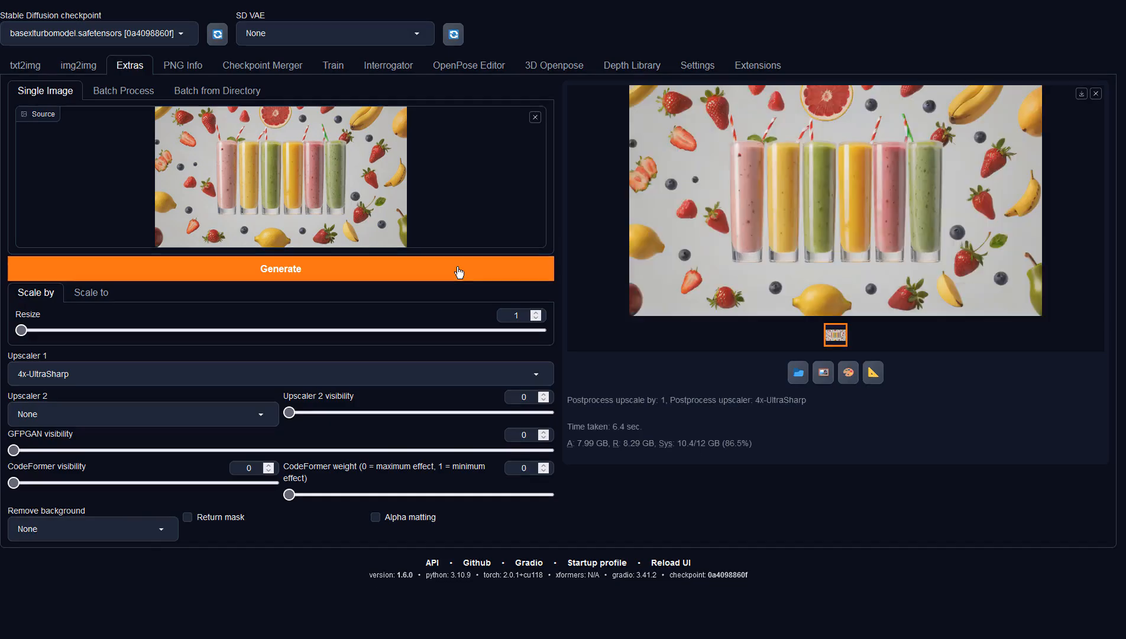
left_click(700, 251)
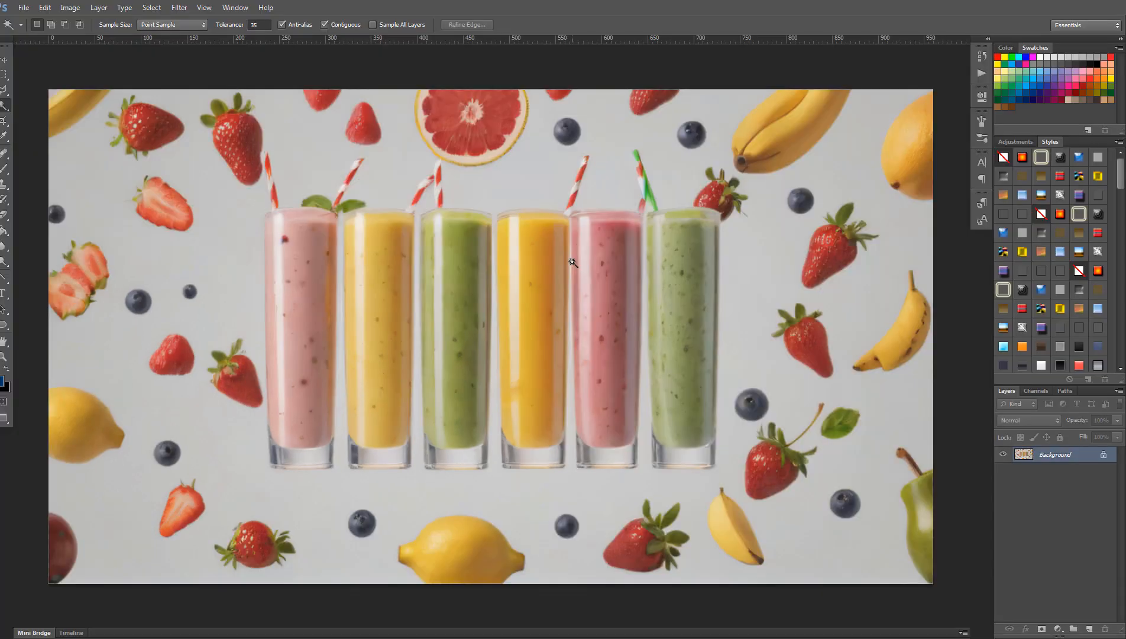
- Apply a Vibrance adjustment to the smoothie image with vibrance +64 and saturation +18
left_click(70, 8)
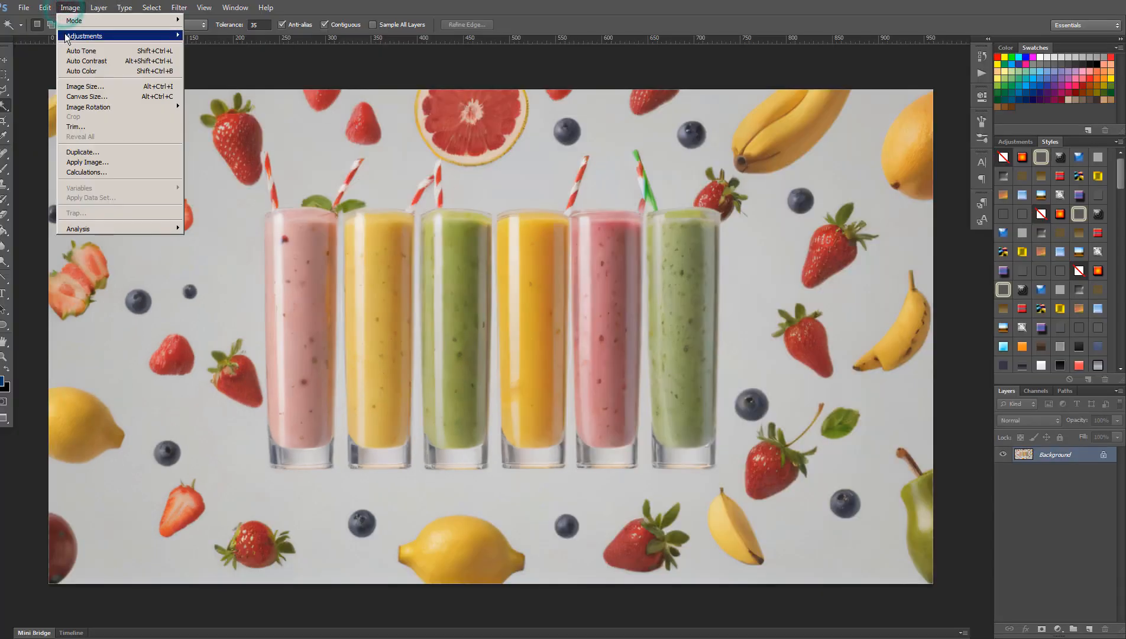
mouse_move(67, 37)
left_click(245, 80)
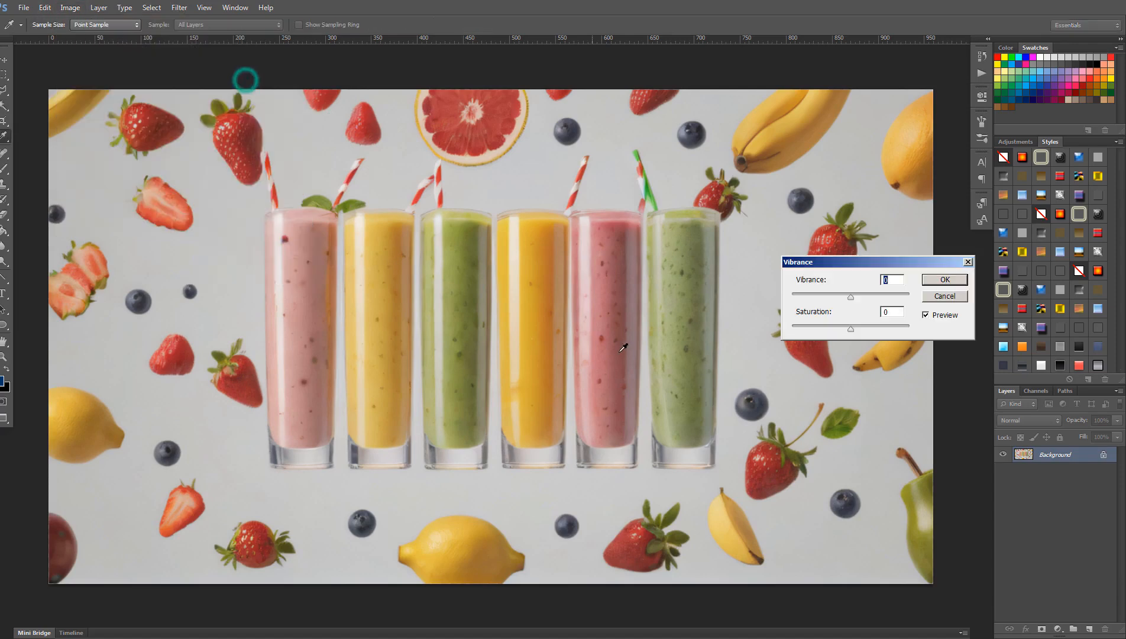
left_click_drag(850, 296, 924, 292)
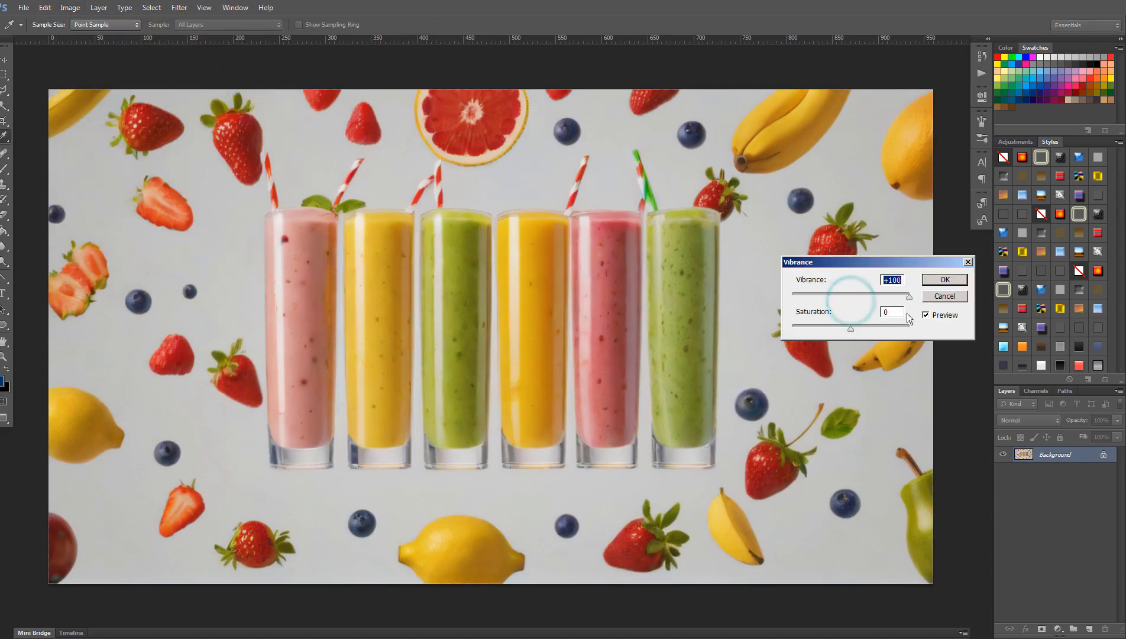
mouse_move(852, 326)
left_mouse_down()
mouse_move(898, 328)
mouse_move(861, 329)
left_mouse_up()
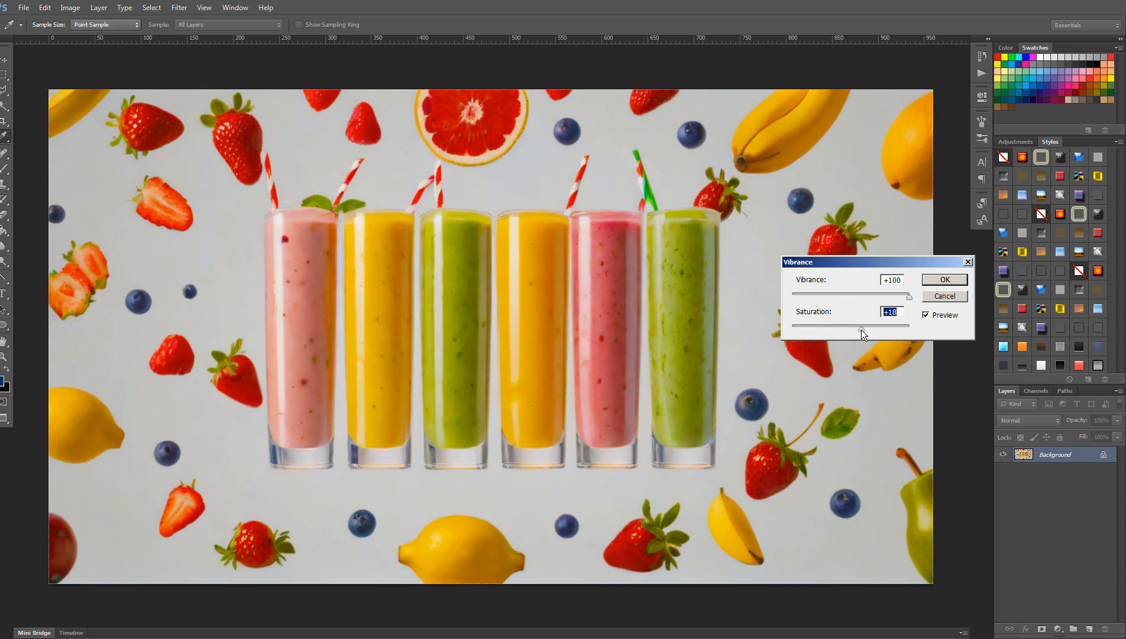
left_click_drag(909, 296, 859, 330)
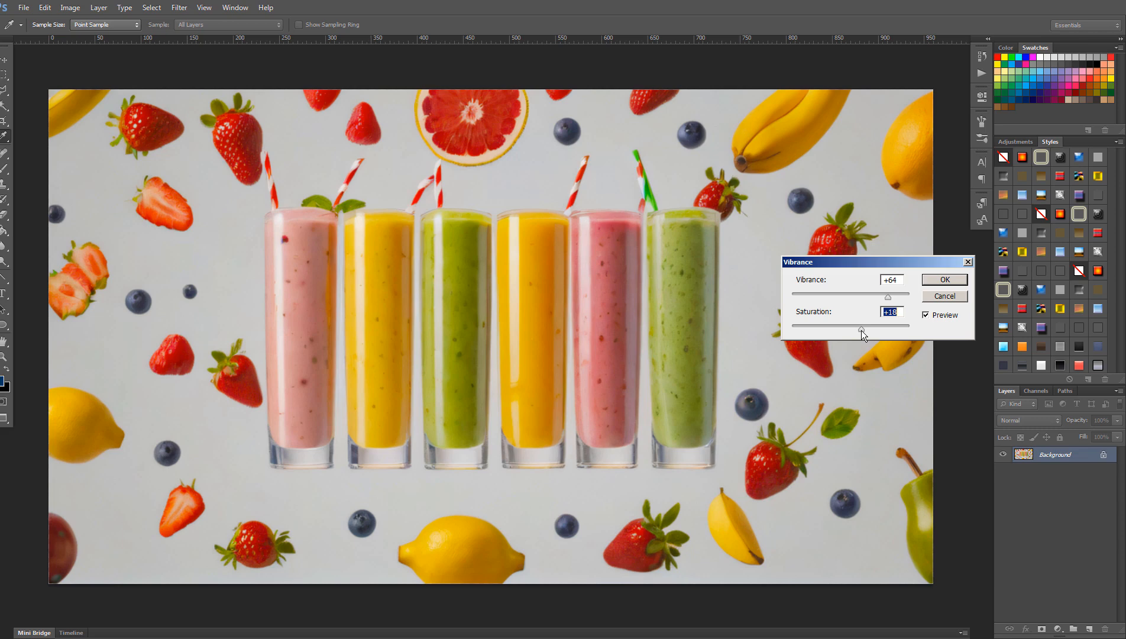
left_click(932, 278)
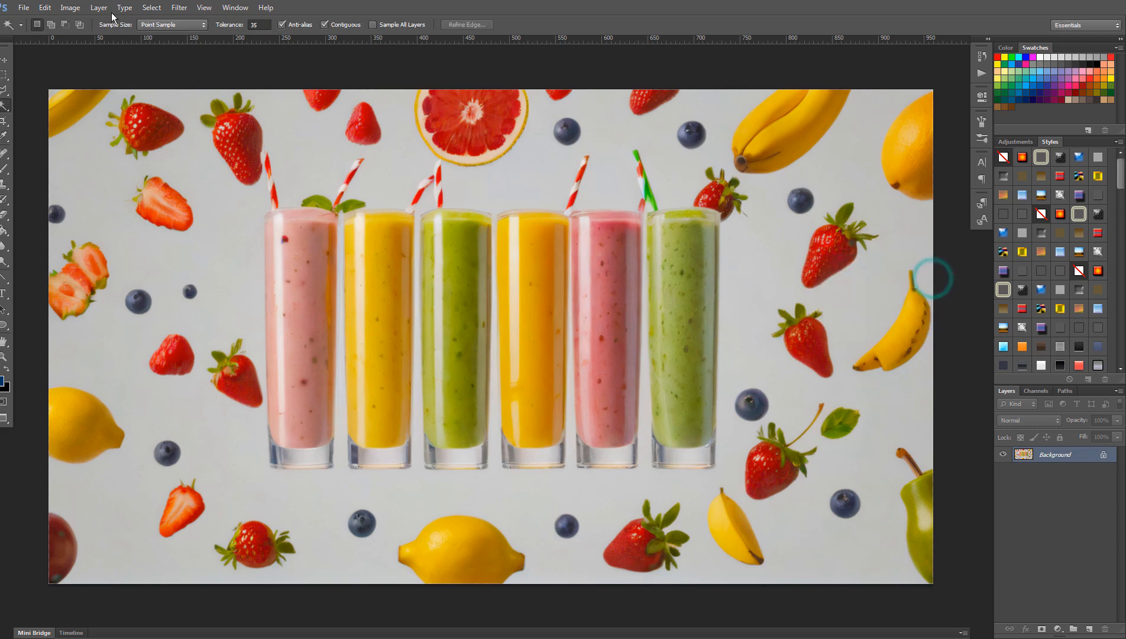
- Apply Auto Contrast to the smoothie image
left_click(70, 8)
mouse_move(71, 39)
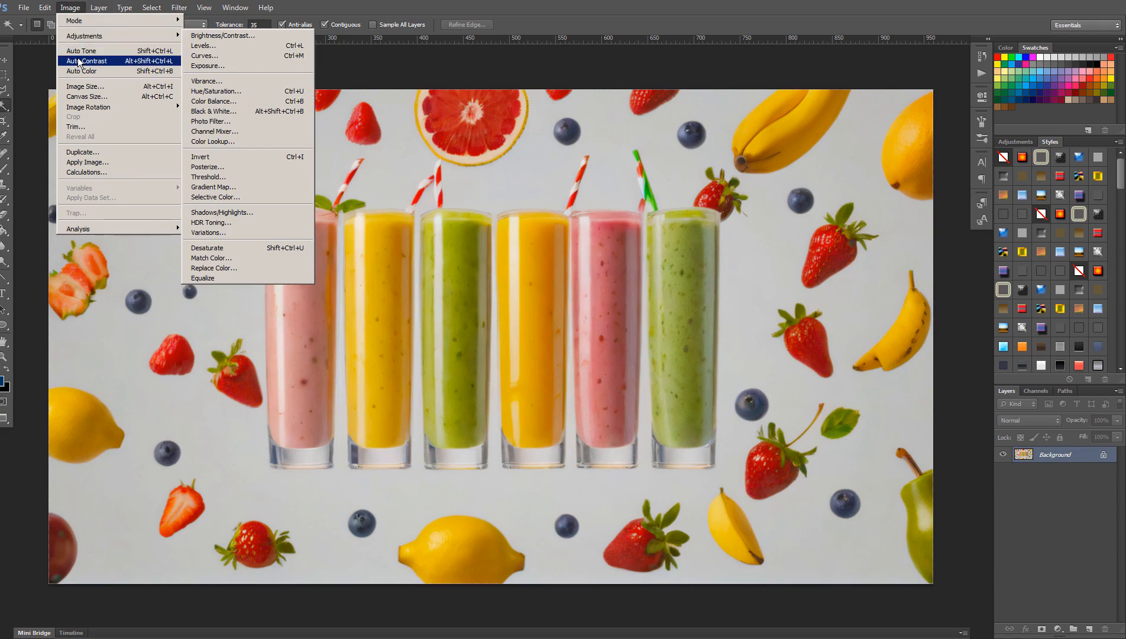
left_click(78, 59)
- Try Auto Tone on the smoothie image, then undo it
left_click(70, 8)
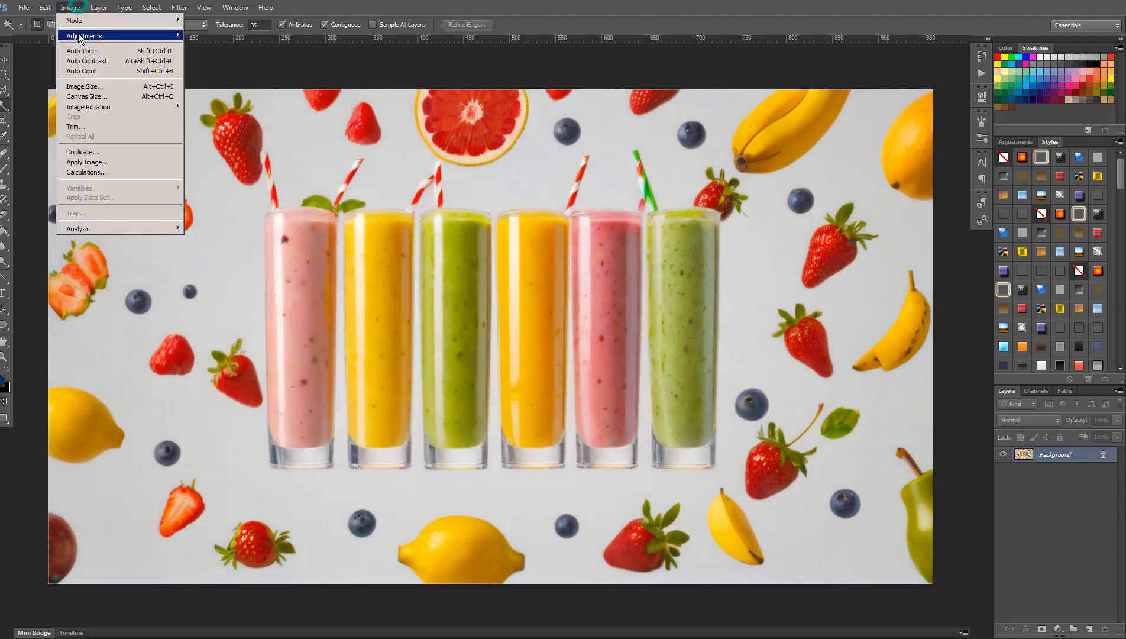
left_click(79, 52)
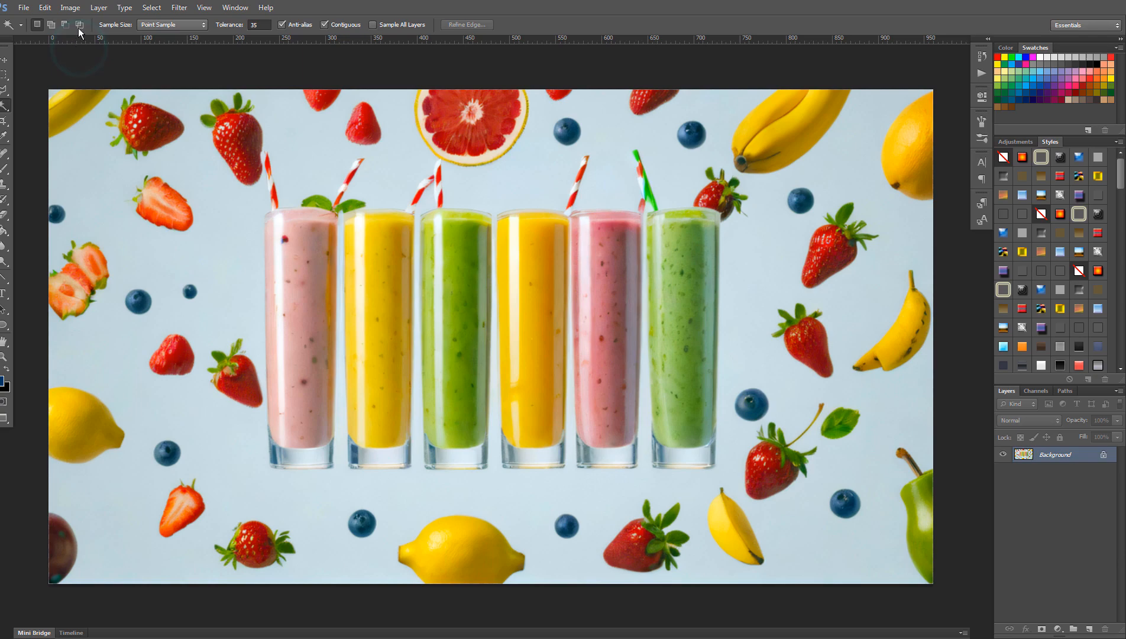
key("ctrl+z")
- Apply Auto Color to the smoothie image
left_click(70, 7)
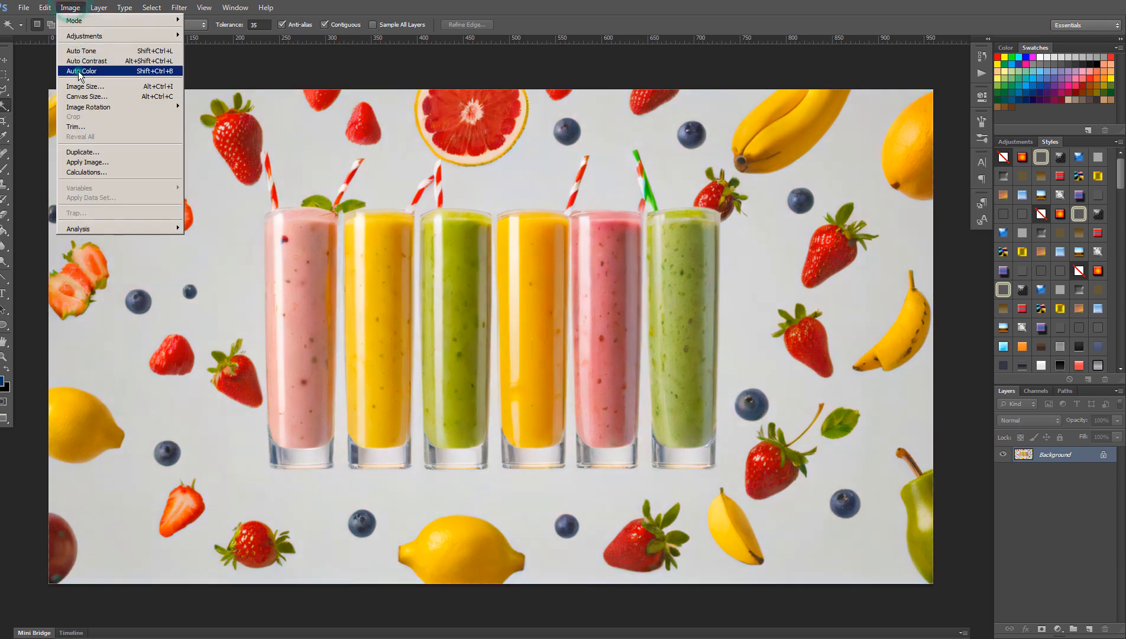
left_click(78, 71)
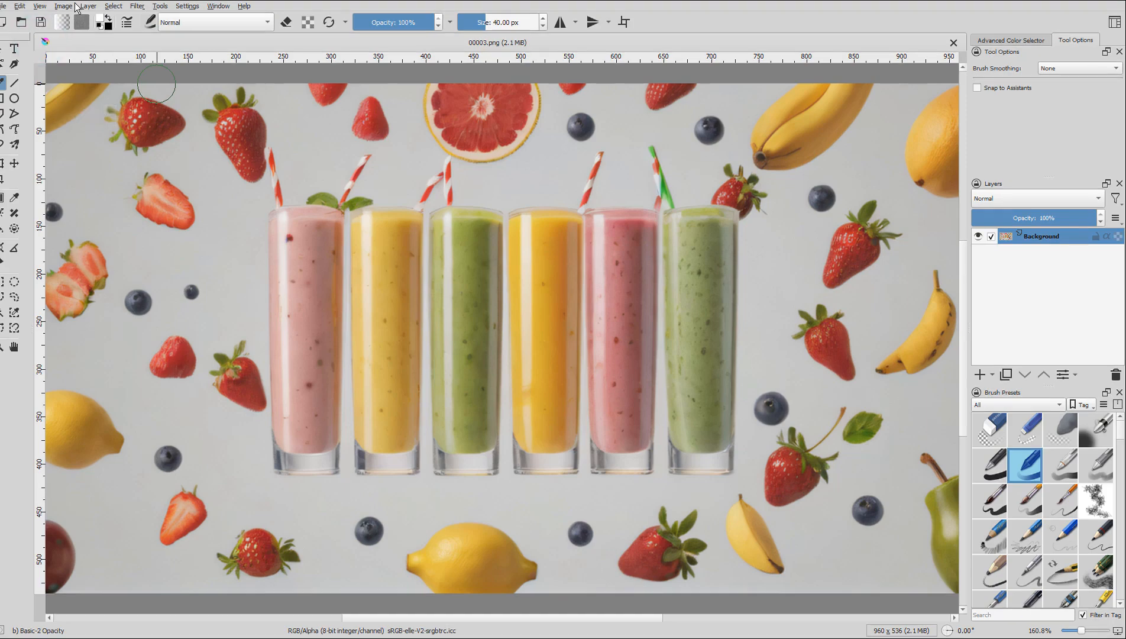
- In Krita, apply the Auto Contrast filter to the smoothie image 00003.png
left_click(137, 7)
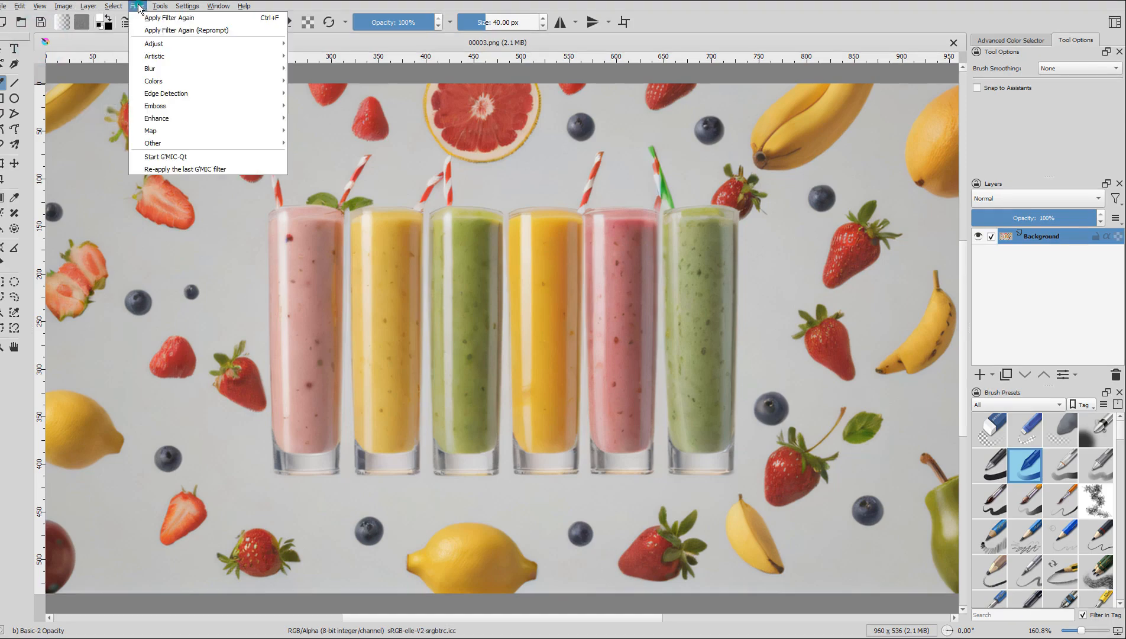
mouse_move(178, 44)
left_click(317, 55)
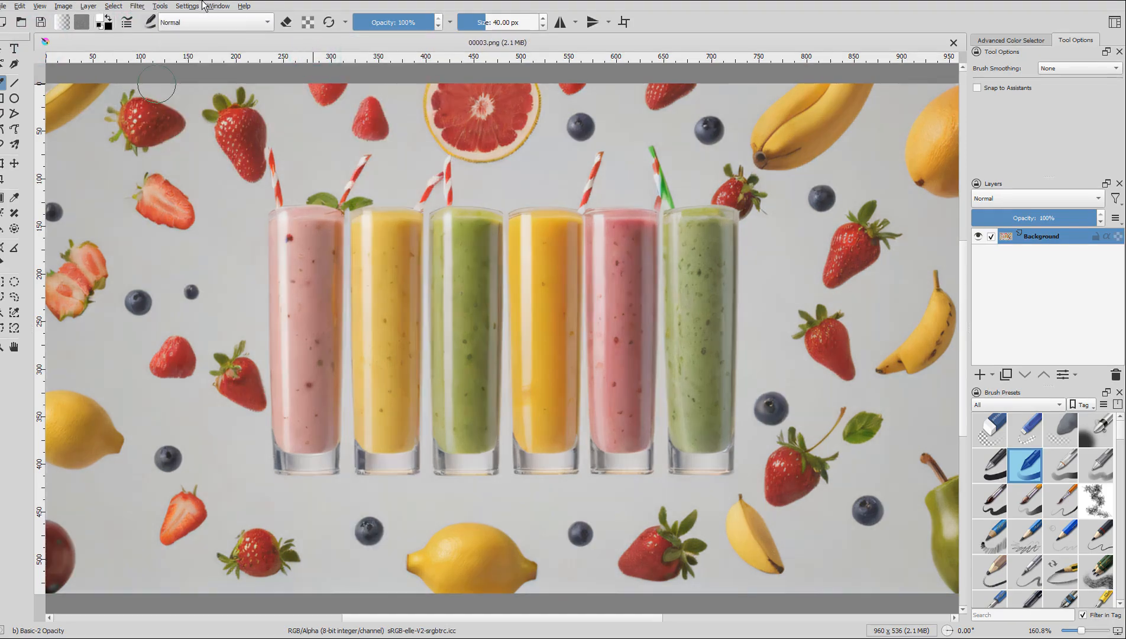
- Apply a cross-channel color adjustment to saturation driven by lightness, with output 17 at input 0 and -1 at input 100
left_click(136, 7)
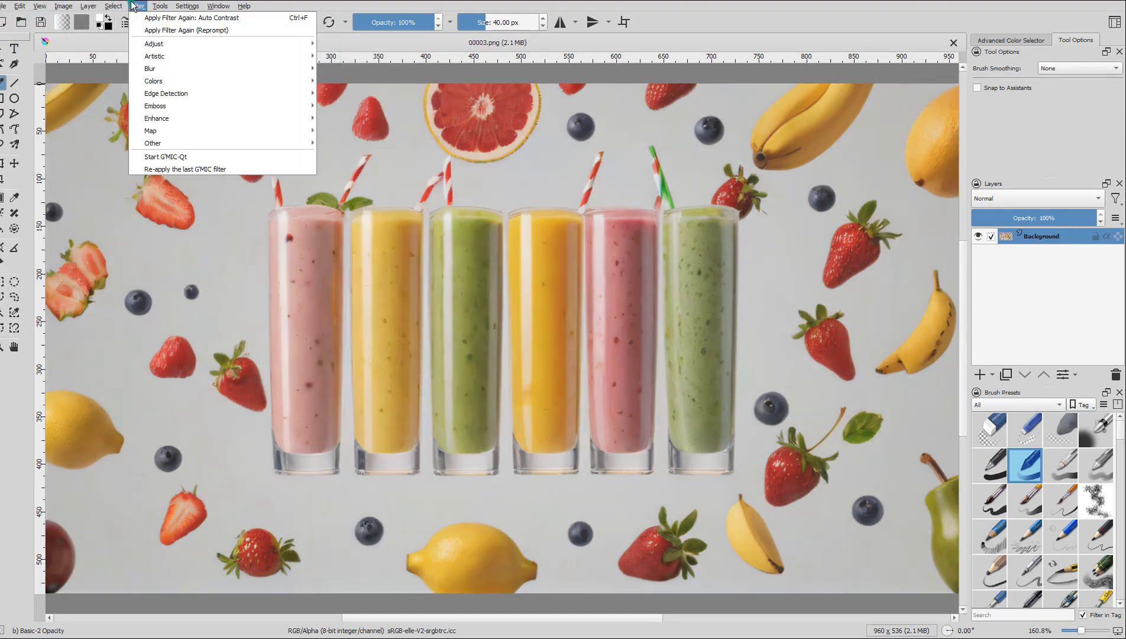
mouse_move(179, 44)
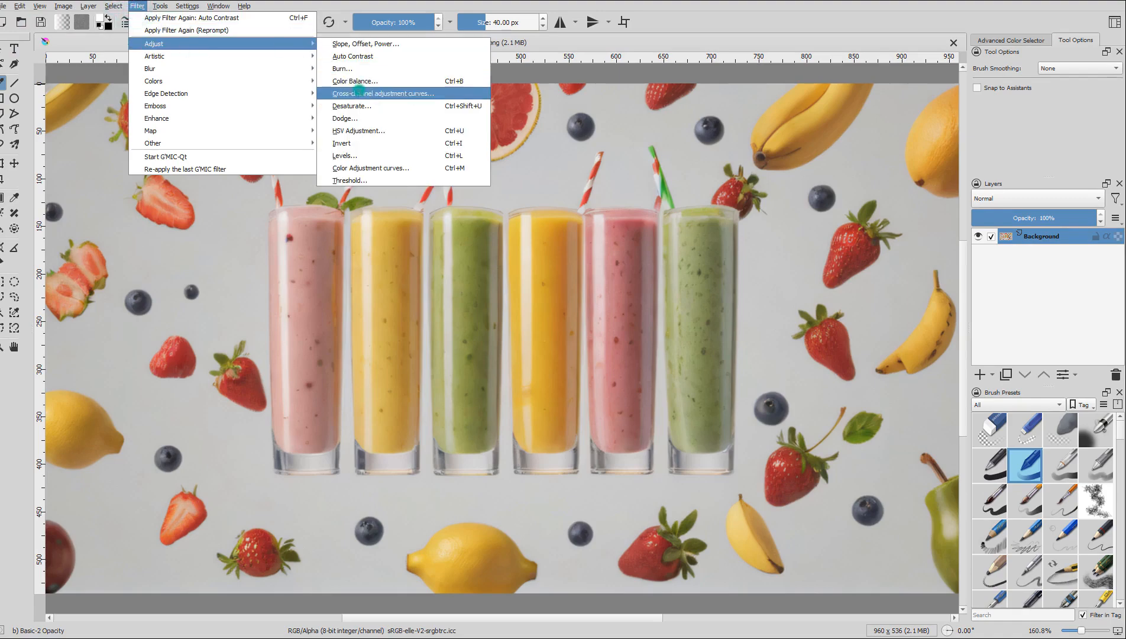
left_click(359, 92)
mouse_move(845, 228)
left_mouse_down()
mouse_move(842, 184)
mouse_move(836, 216)
left_mouse_up()
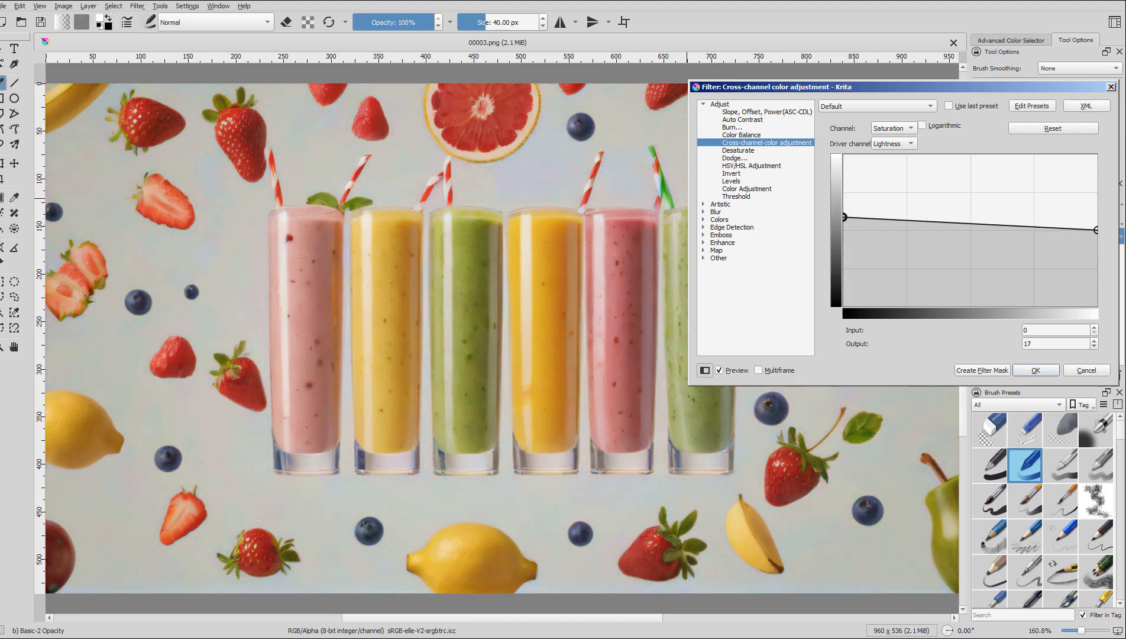
mouse_move(1095, 230)
left_mouse_down()
mouse_move(1095, 218)
mouse_move(1095, 230)
left_mouse_up()
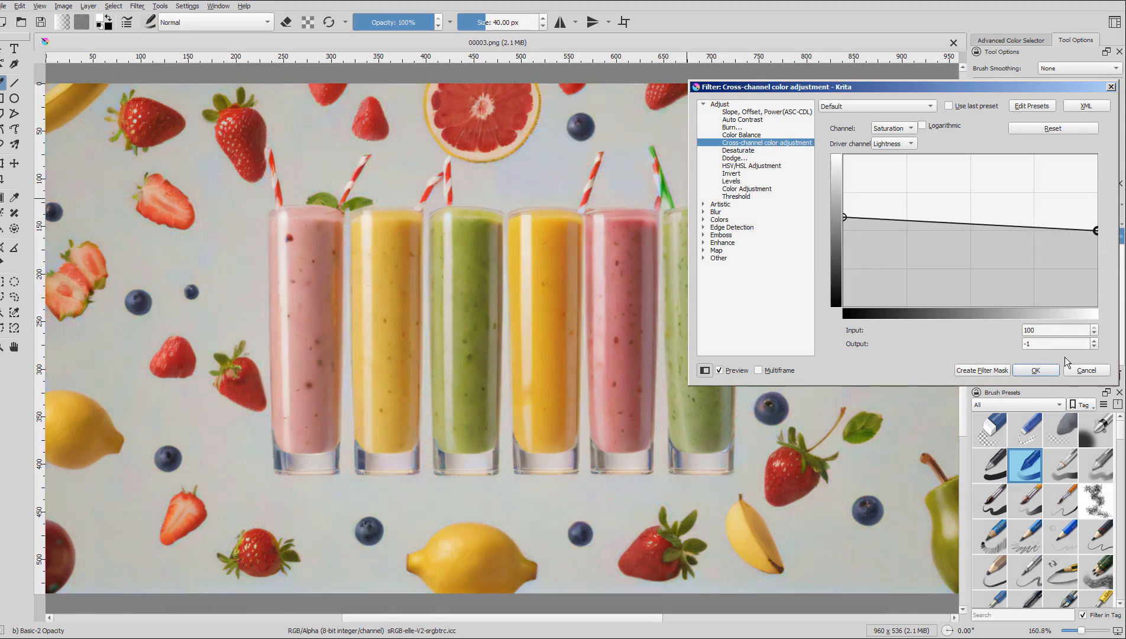
left_click(1046, 369)
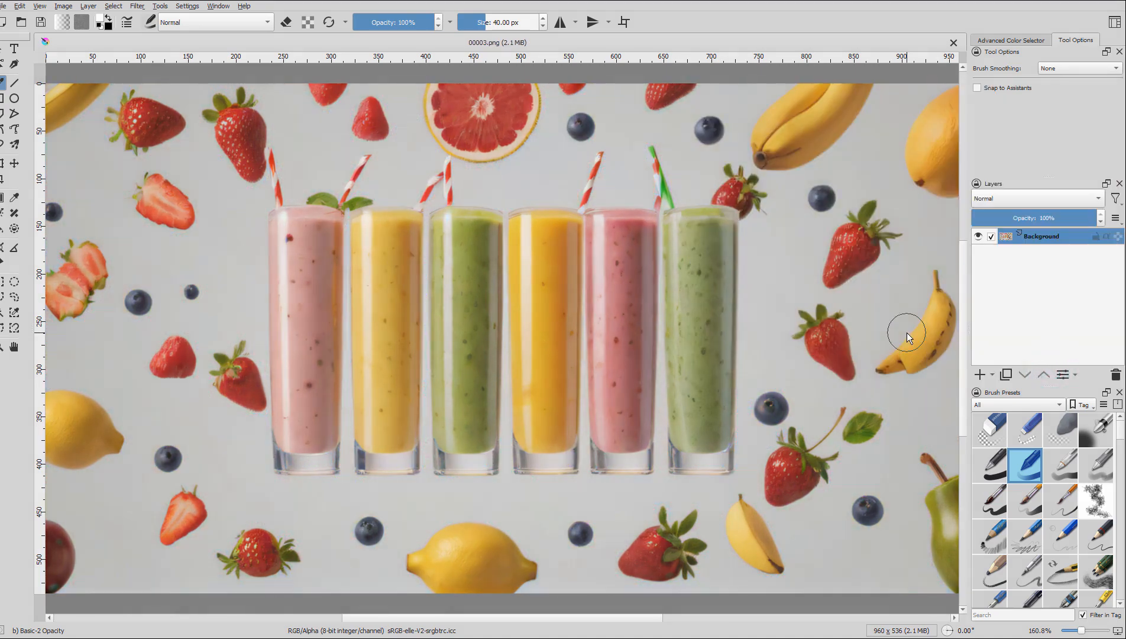